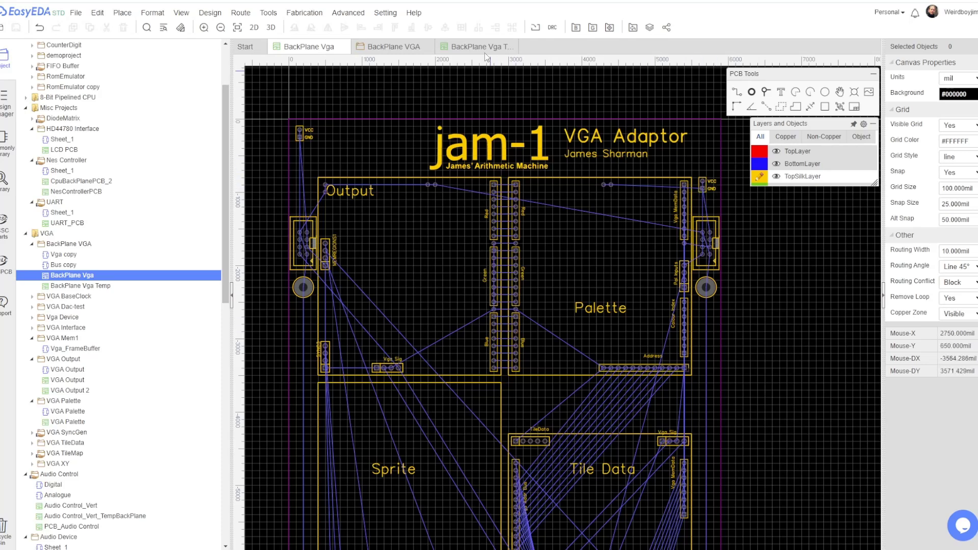
- Examine the routed BackPlane Vga Temp board, from its upper connector headers down to the Interface section
left_click(470, 49)
scroll(793, 308, "down", 3)
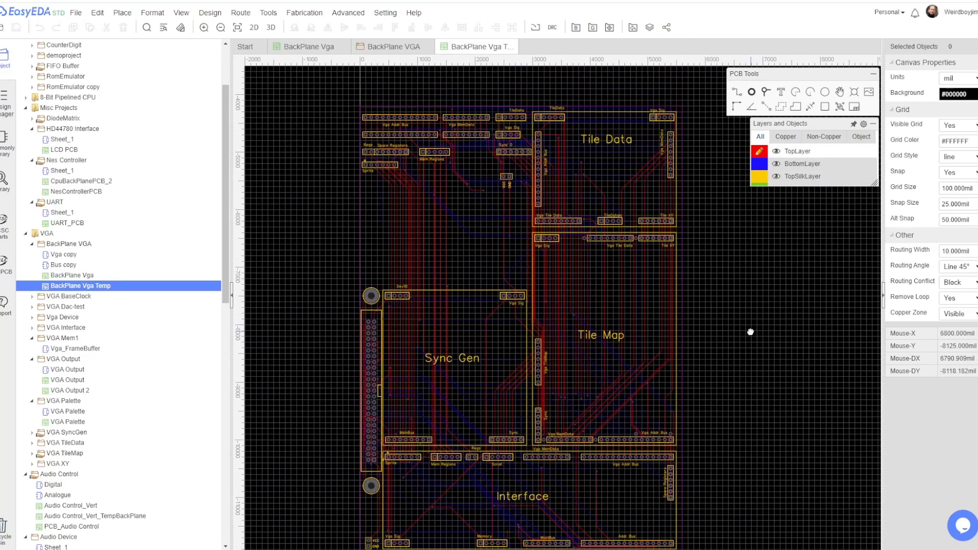
scroll(733, 281, "down", 3)
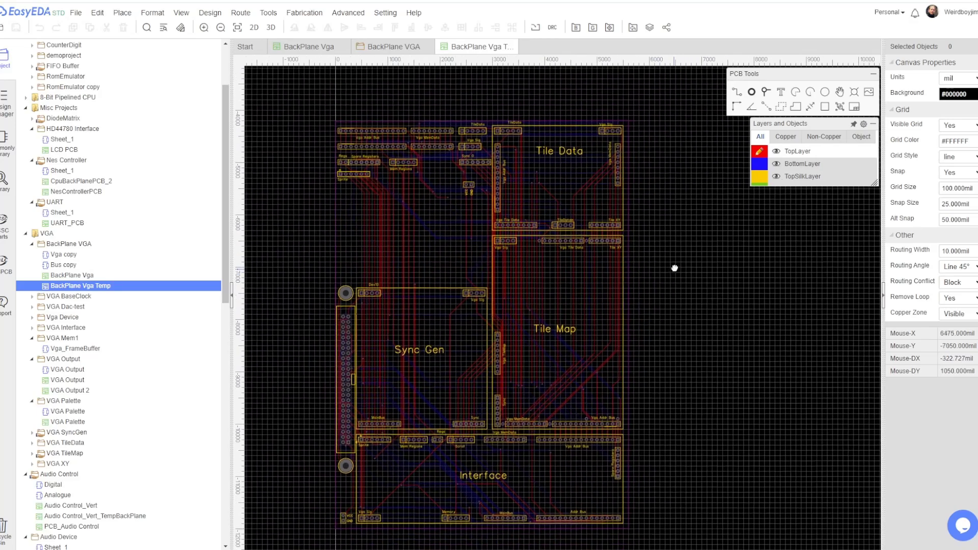
scroll(704, 243, "up", 3)
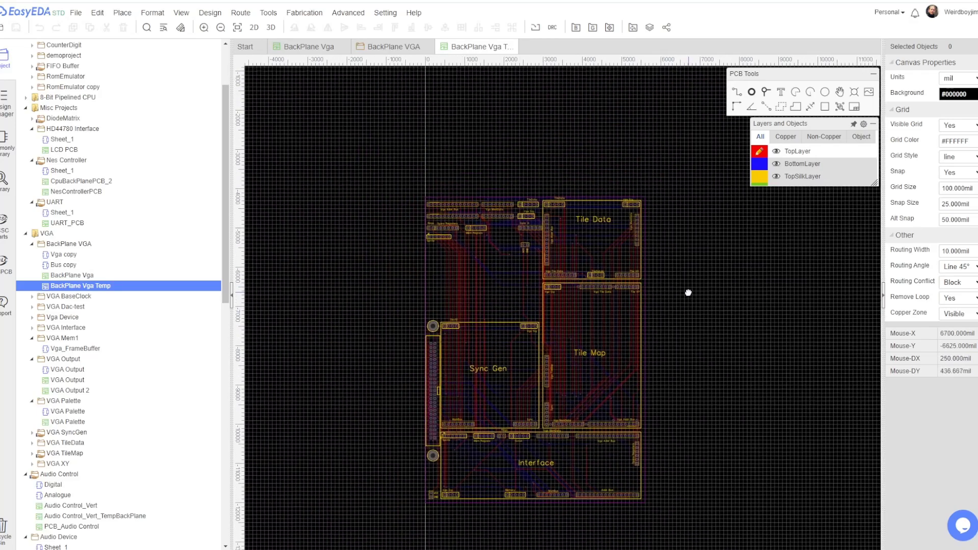
scroll(682, 244, "up", 1)
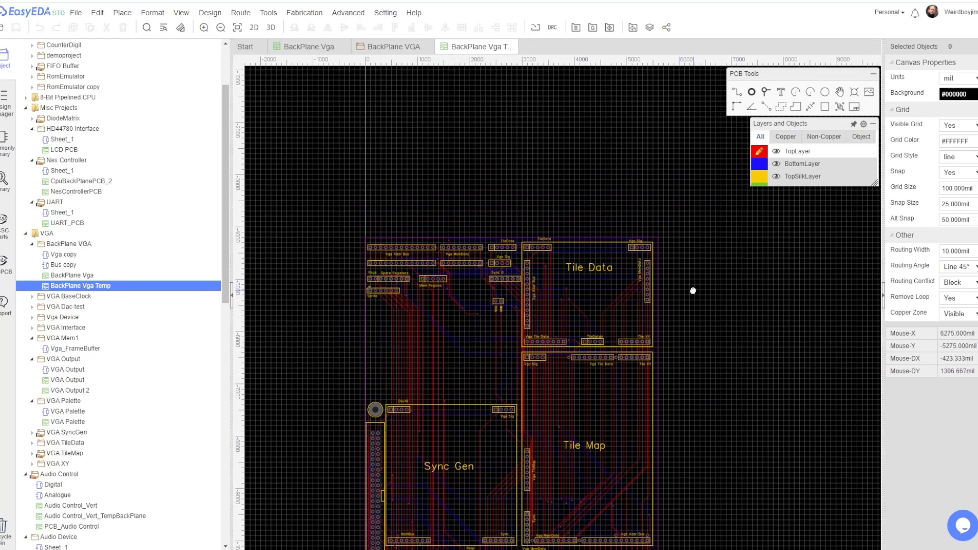
scroll(678, 254, "down", 1)
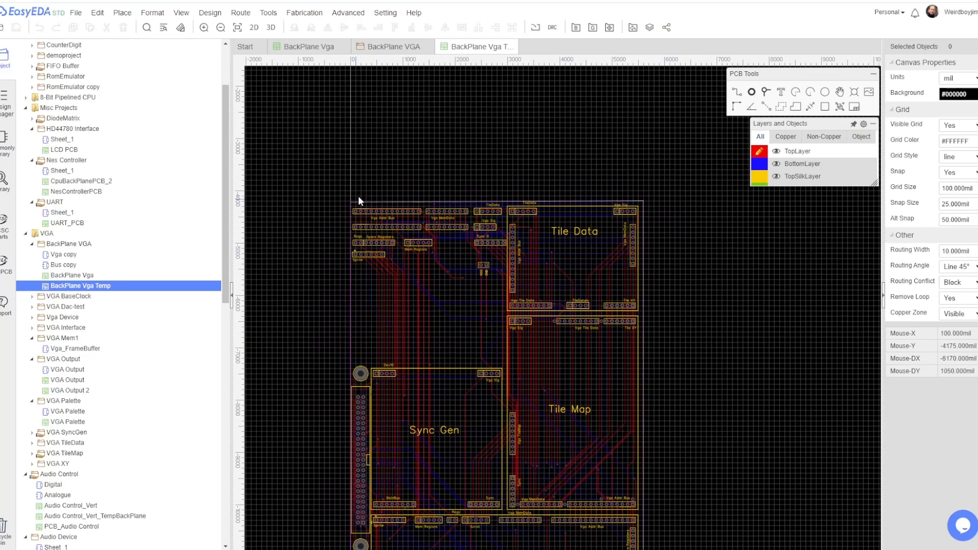
scroll(543, 347, "up", 2)
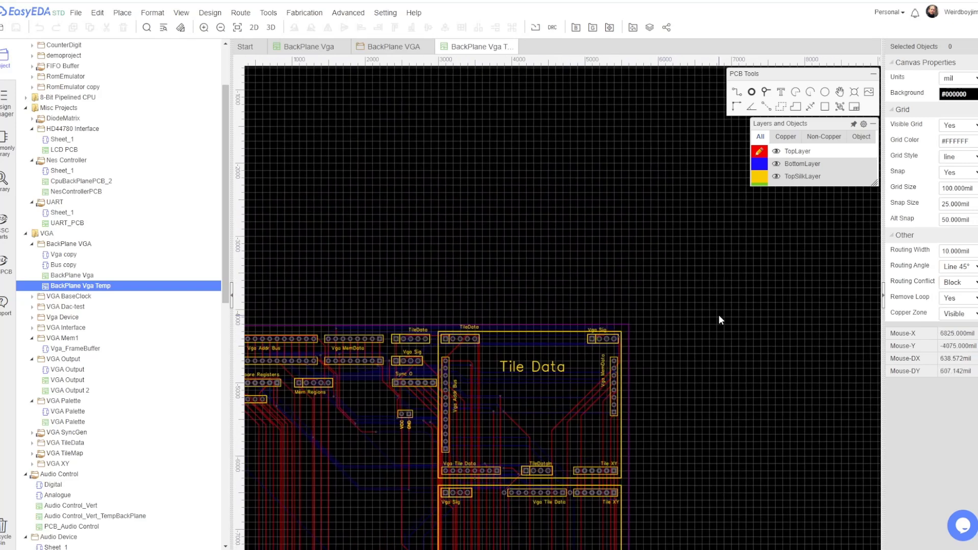
scroll(720, 321, "down", 1)
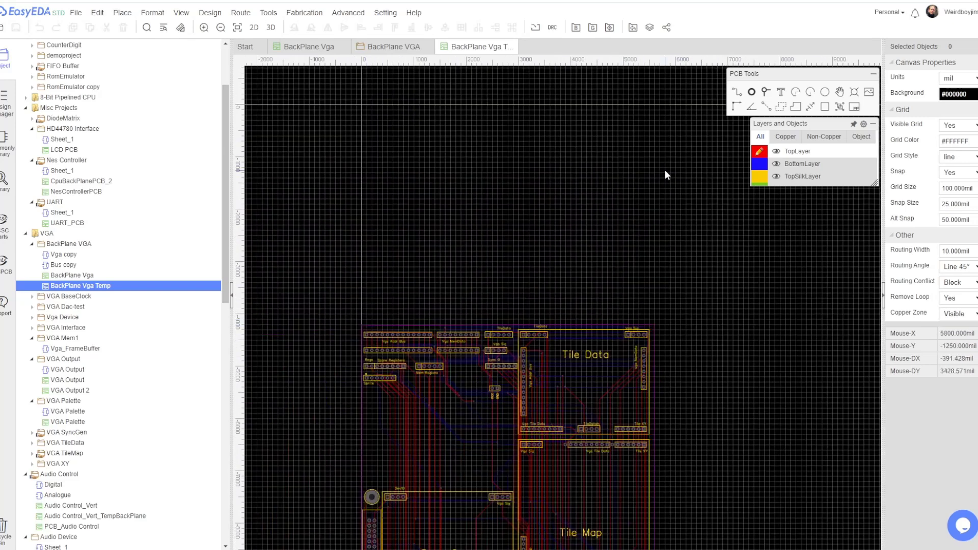
scroll(722, 374, "down", 1)
right_click_drag(722, 375, 685, 255)
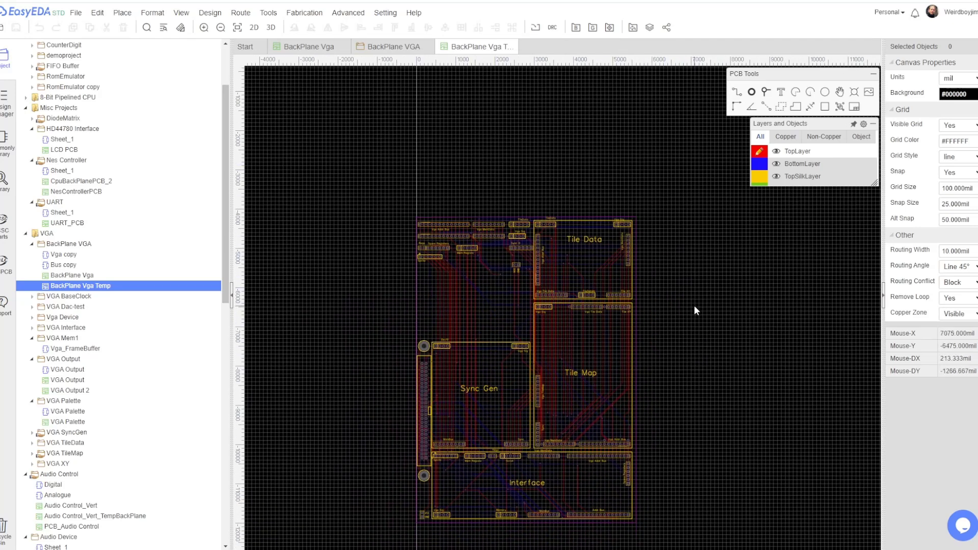
scroll(676, 301, "up", 1)
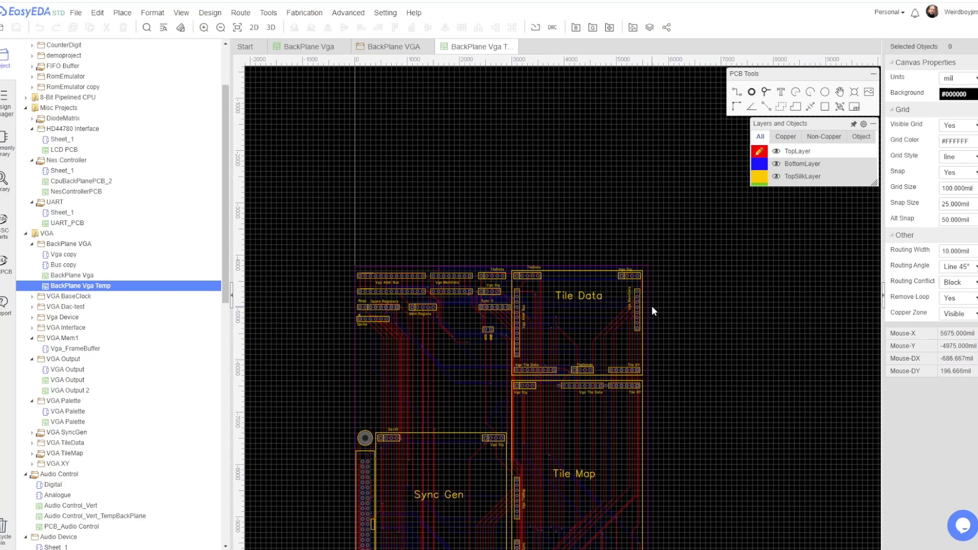
- Save a copy of the BackPlane Vga PCB as BackPlane Vga Temp Upper
left_click(309, 47)
left_click(76, 12)
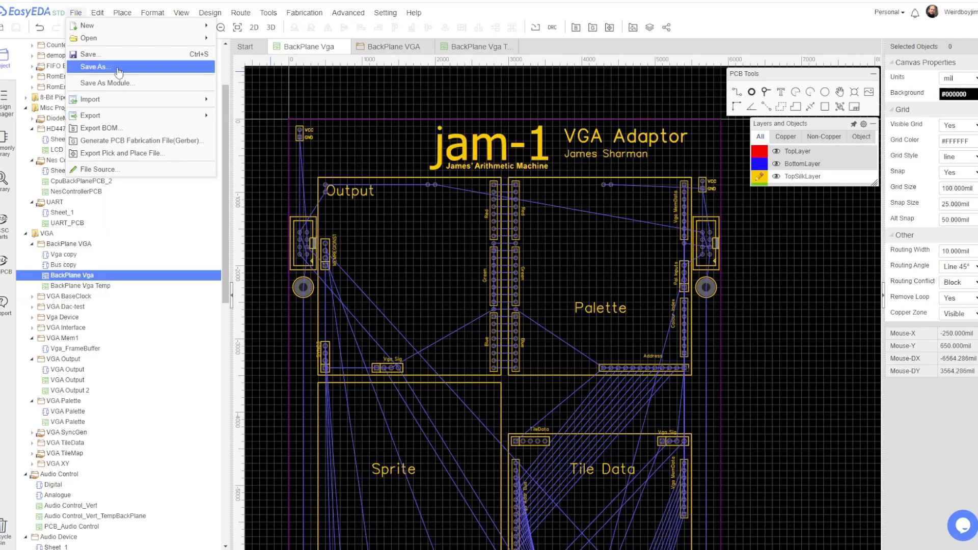
left_click(83, 65)
left_click(597, 380)
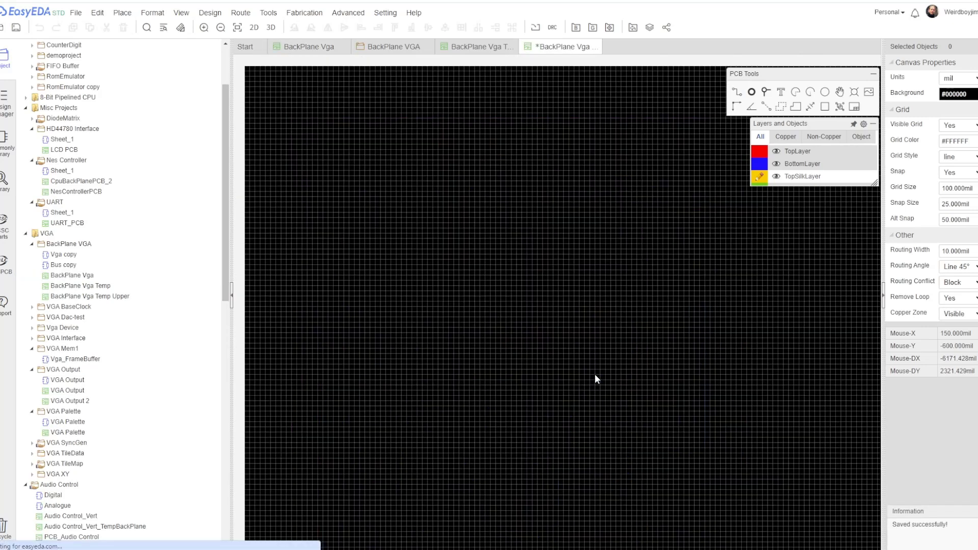
- Delete everything below the Output and Palette sections, including the stray connector outside the board
left_click_drag(626, 546, 403, 220)
key("Delete")
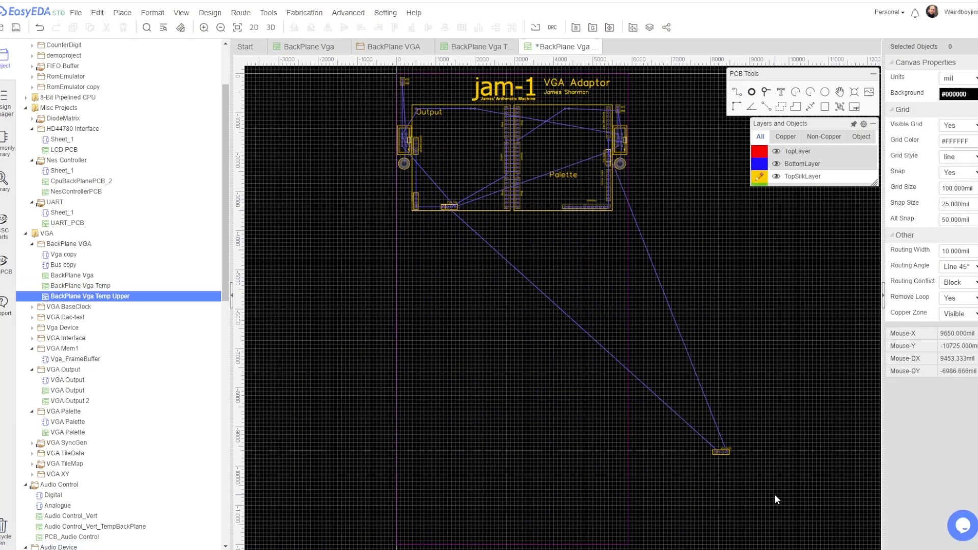
left_click(721, 452)
key("Delete")
- Shorten the board outline so its lower edge sits just below the Output and Palette sections, at about Y -4100 mil
right_click_drag(594, 519, 579, 414)
left_click(591, 439)
left_click_drag(614, 440, 616, 129)
left_click(613, 428)
left_click(565, 190)
left_click_drag(382, 439, 380, 129)
right_click_drag(382, 131, 379, 332)
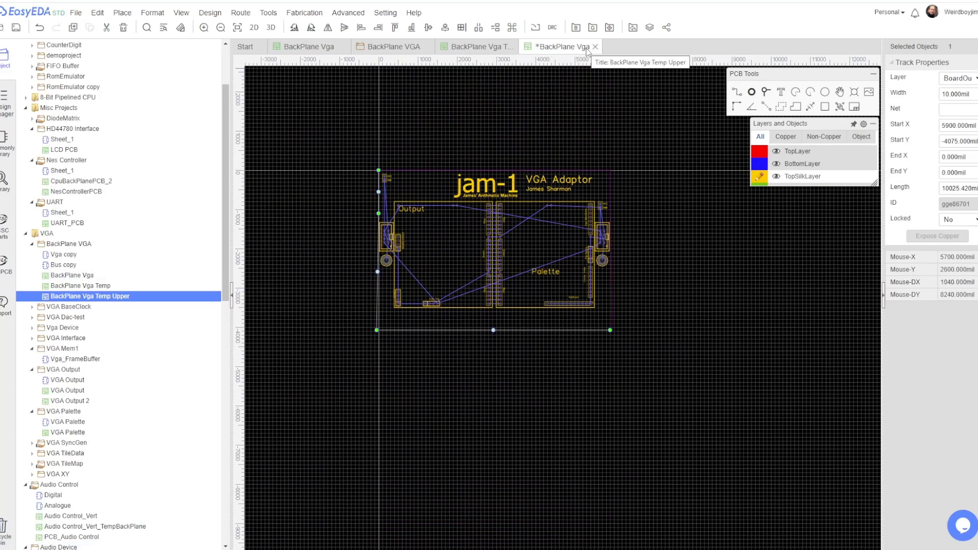
- Inspect the upper connector headers and nearby traces on BackPlane Vga Temp, including Spare Registers, Mem Regions and Sync 0
left_click(477, 47)
scroll(450, 166, "up", 2)
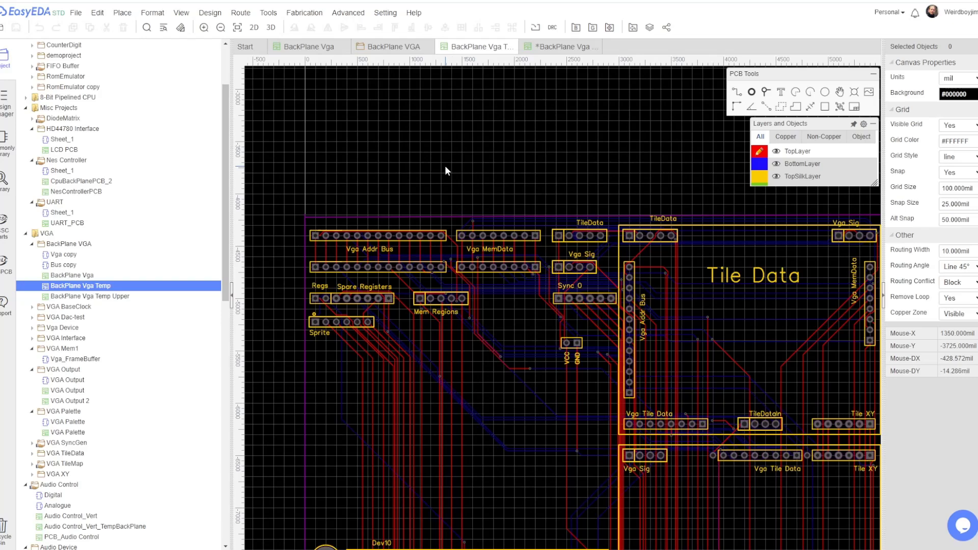
scroll(394, 227, "up", 5)
scroll(481, 414, "down", 4)
scroll(514, 327, "up", 5)
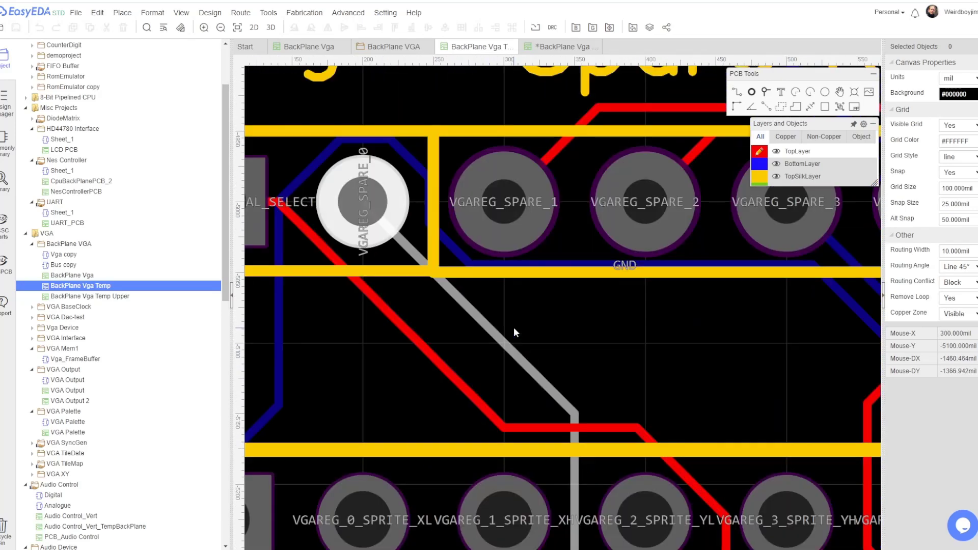
scroll(514, 327, "down", 7)
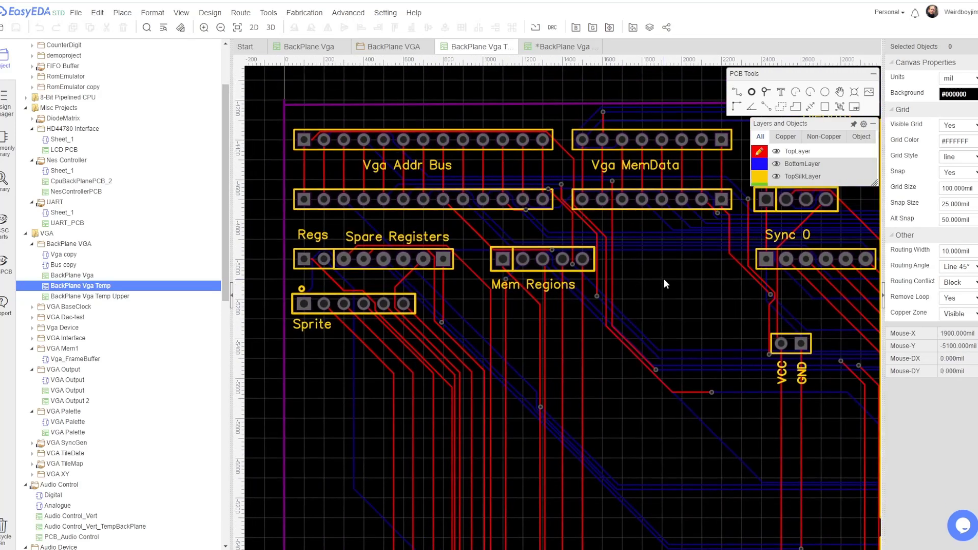
scroll(664, 279, "down", 3)
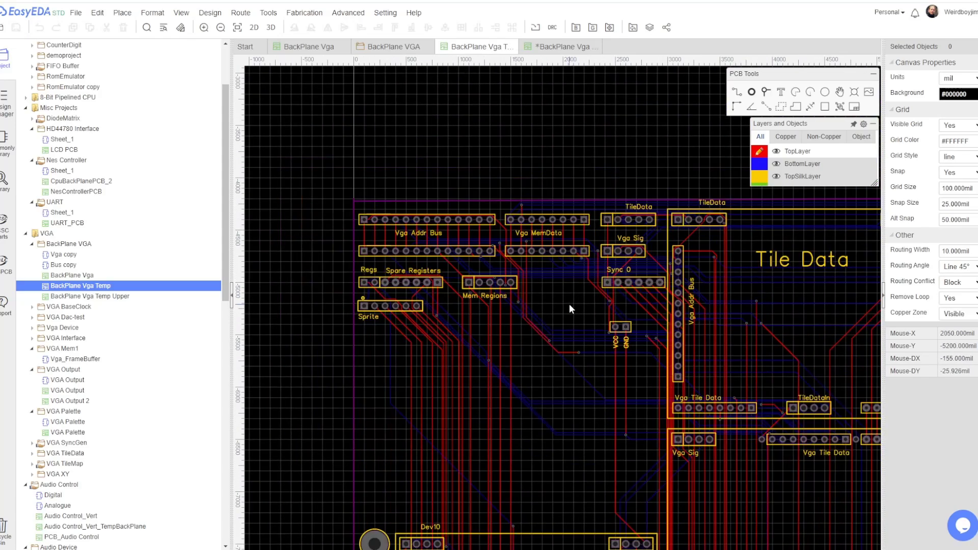
scroll(605, 283, "up", 5)
scroll(605, 280, "down", 5)
scroll(605, 282, "up", 5)
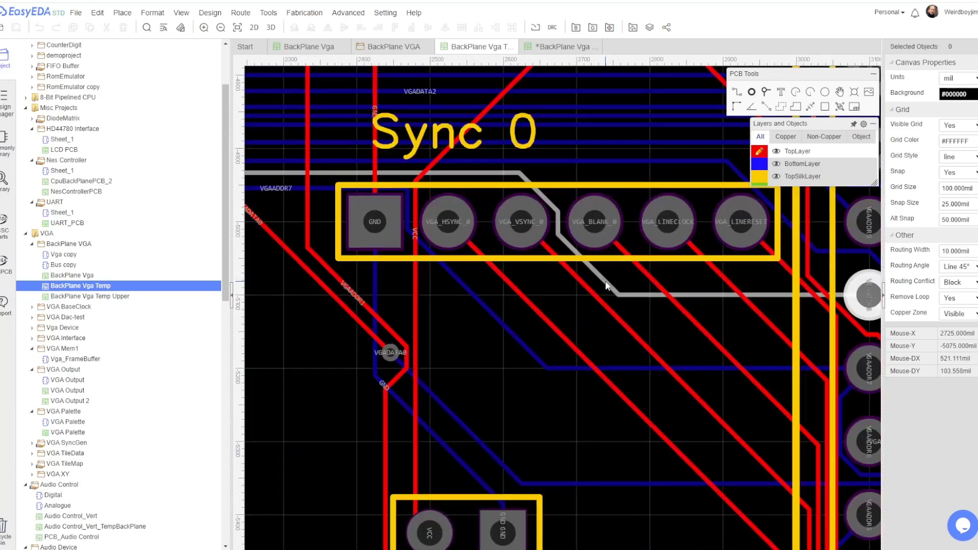
scroll(605, 282, "down", 5)
- Copy the upper connector headers, traces and outline edge of BackPlane Vga Temp, using the board's upper-left corner as reference point
left_click_drag(343, 160, 805, 339)
key("ctrl+c")
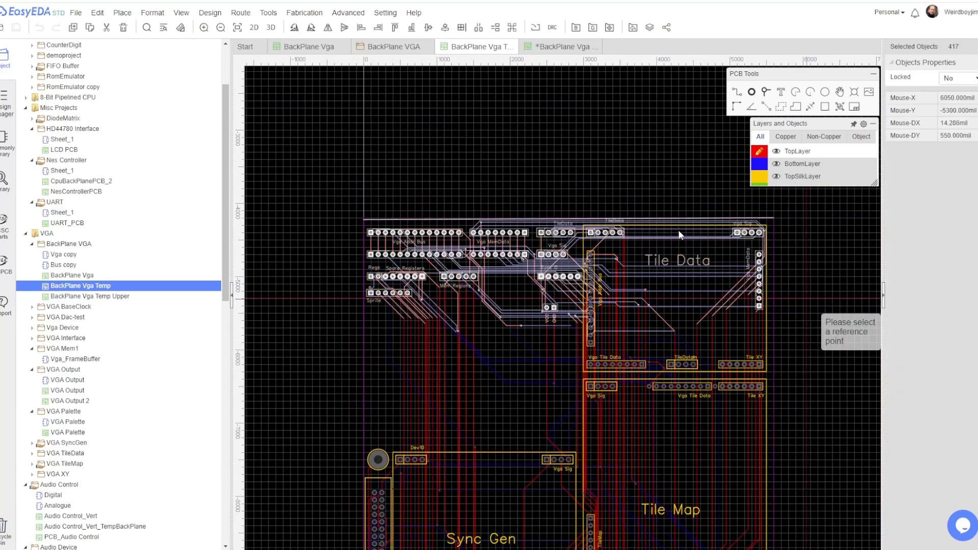
scroll(342, 222, "up", 3)
scroll(382, 208, "up", 3)
left_click(436, 229)
left_click_drag(436, 229, 436, 215)
scroll(377, 249, "down", 7)
left_click(376, 248)
scroll(402, 241, "up", 2)
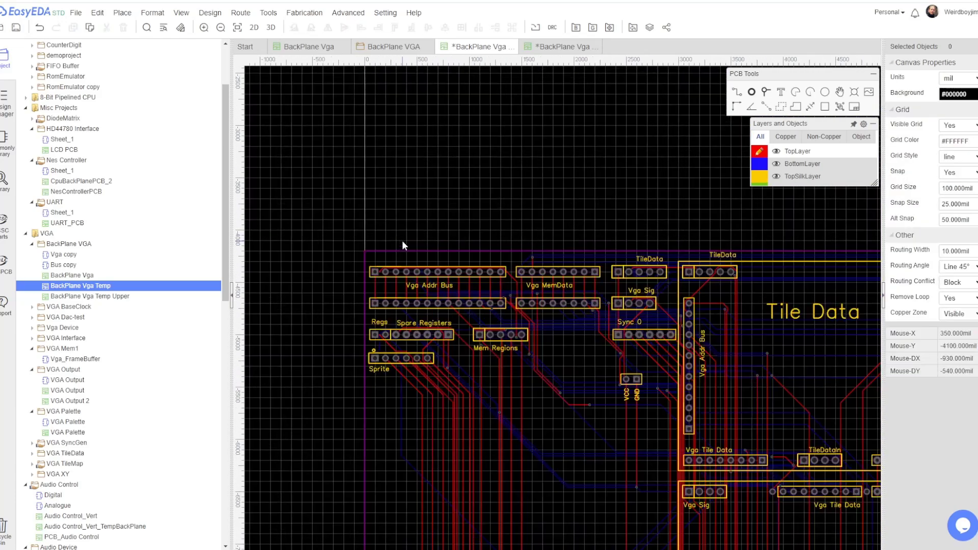
- Paste the copied section into BackPlane Vga Temp Upper just below the board outline, at about X 0, Y -4175 mil
left_click(560, 47)
key("ctrl+v")
scroll(356, 341, "up", 5)
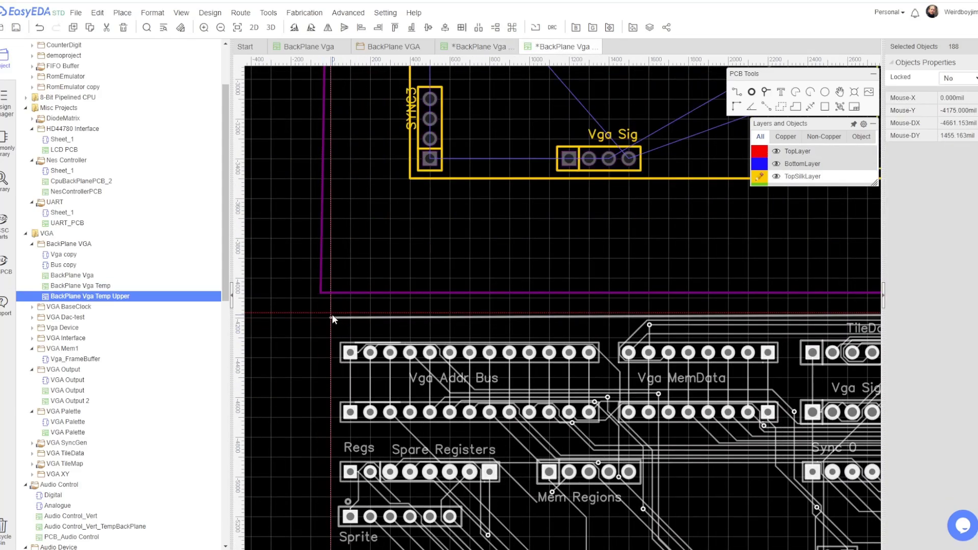
left_click(334, 320)
scroll(377, 284, "down", 4)
left_click(478, 46)
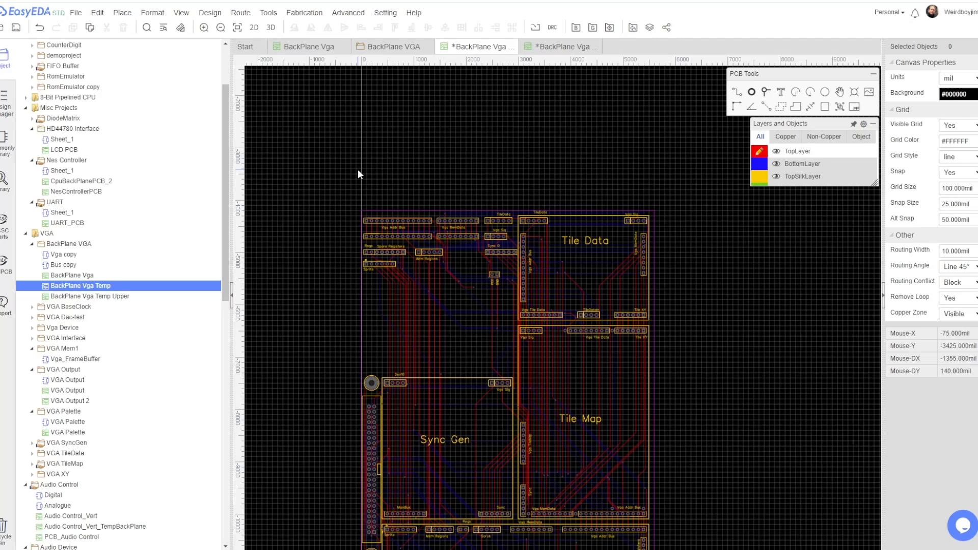
left_click(553, 46)
left_click(473, 48)
left_click(555, 48)
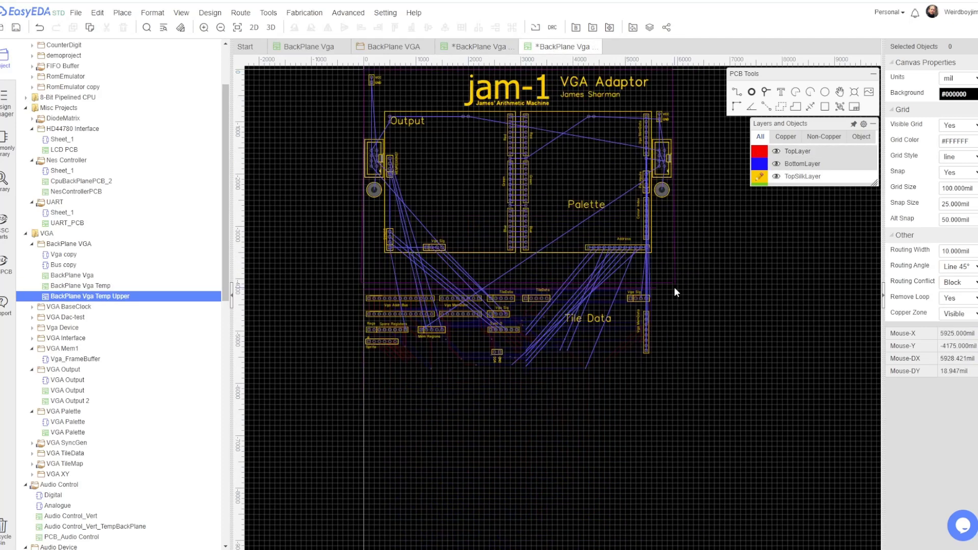
- Check the outline segments beside the Palette section and around the pasted Tile Data connectors
right_click_drag(670, 198, 617, 303)
left_click_drag(615, 303, 604, 193)
left_click(604, 193)
scroll(601, 227, "up", 3)
left_click(652, 90)
scroll(652, 90, "down", 2)
scroll(642, 377, "up", 3)
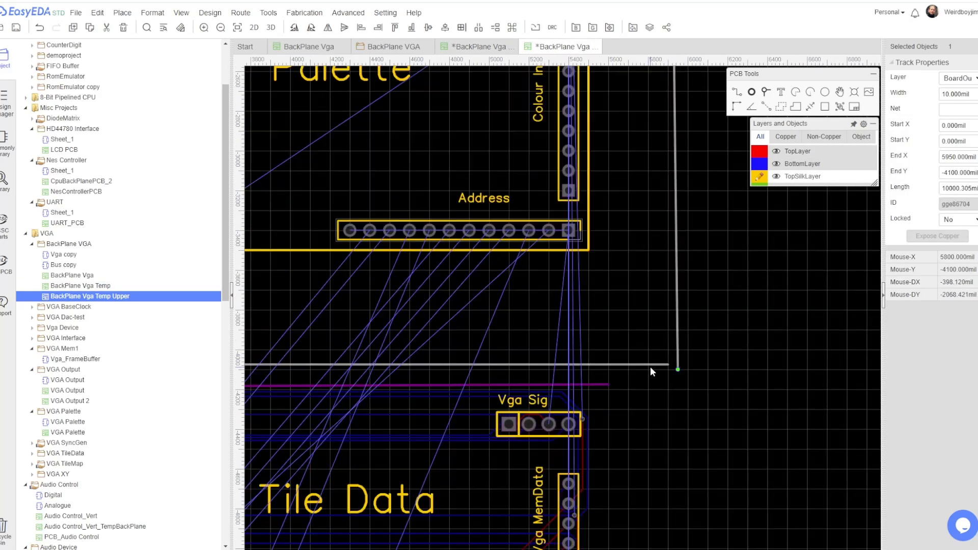
left_click(662, 363)
right_click_drag(606, 450, 776, 298)
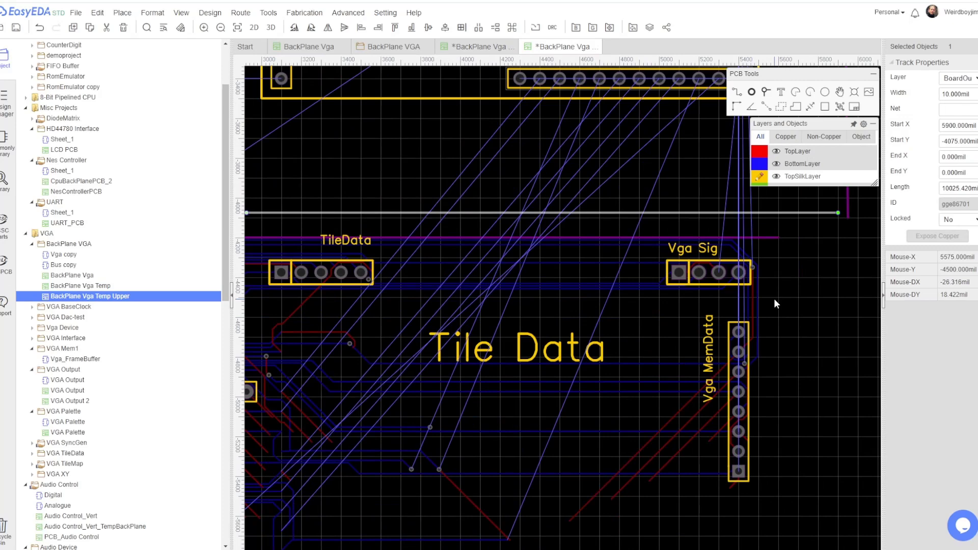
left_click(774, 298)
scroll(775, 299, "down", 4)
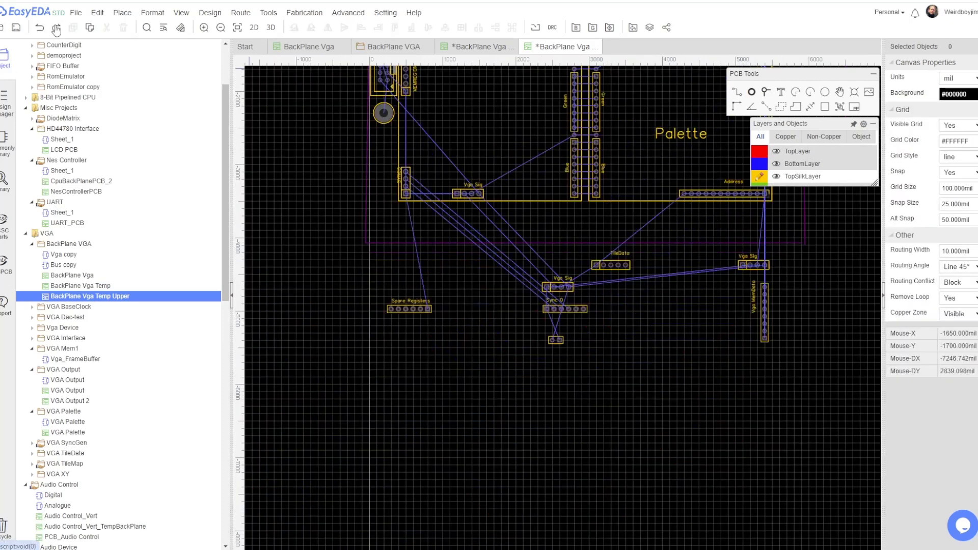
- Compare the upper-left corner of the pasted section with the same corner on BackPlane Vga Temp
scroll(378, 275, "up", 4)
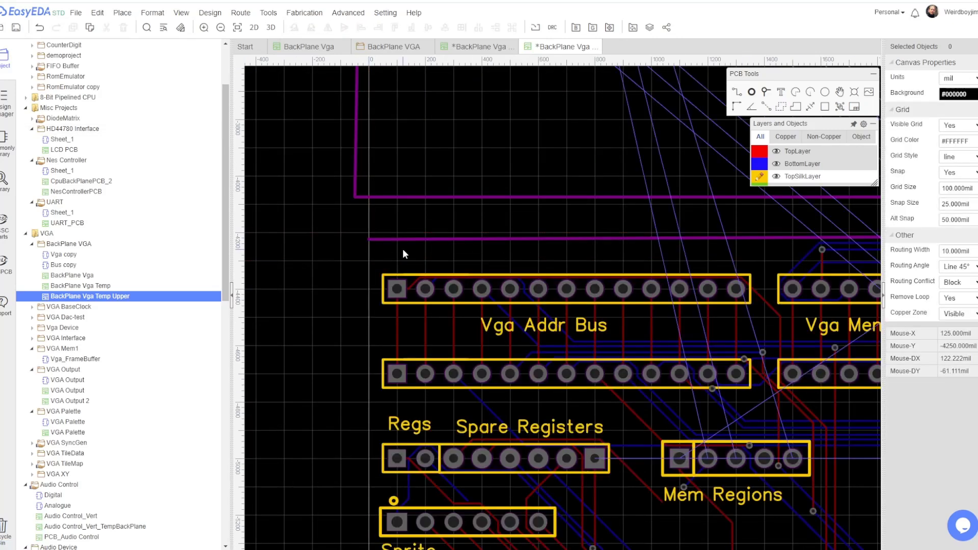
left_click(479, 50)
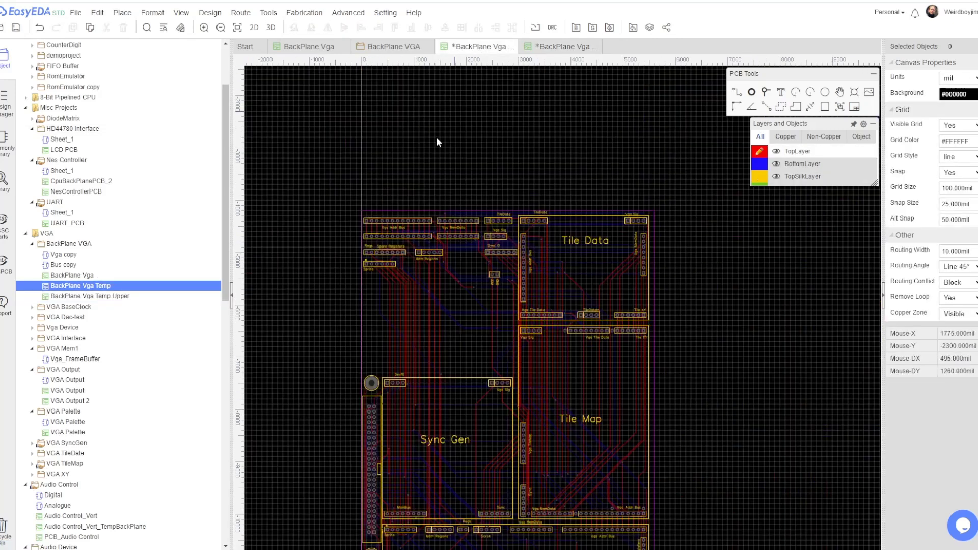
scroll(377, 211, "up", 5)
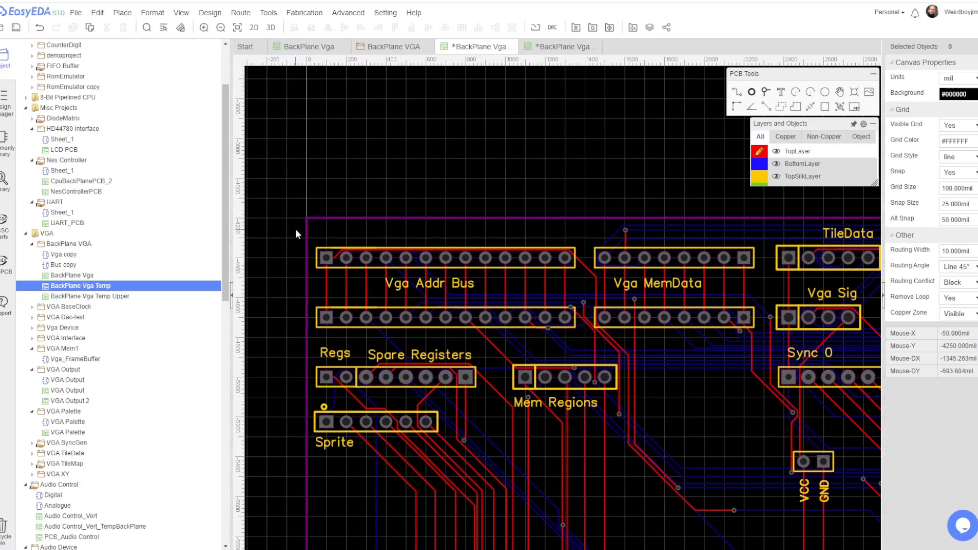
scroll(285, 224, "down", 5)
scroll(285, 222, "up", 2)
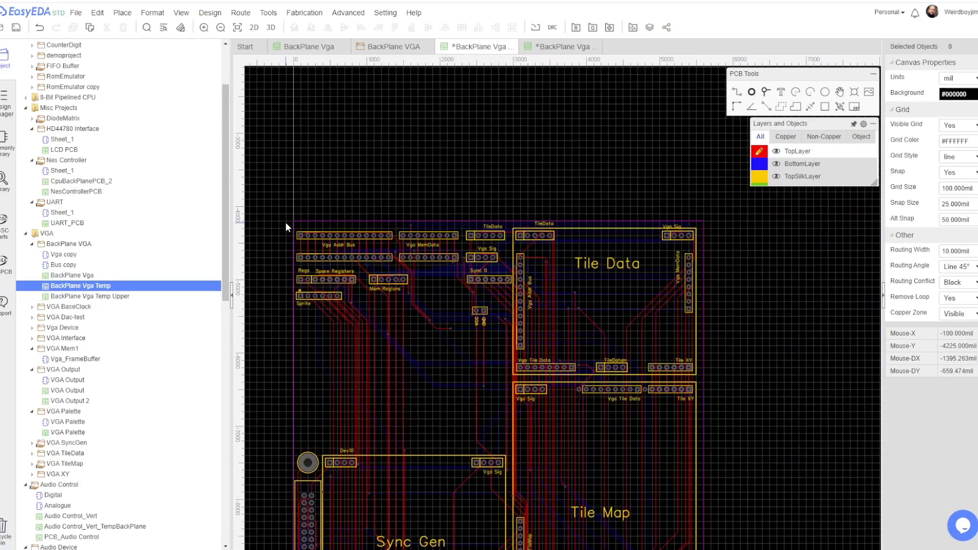
- Move the outline's lower-left corner to X 0, Y -4100 mil and level the pasted outline edge at Y -4200 mil
left_click(545, 49)
scroll(438, 311, "down", 3)
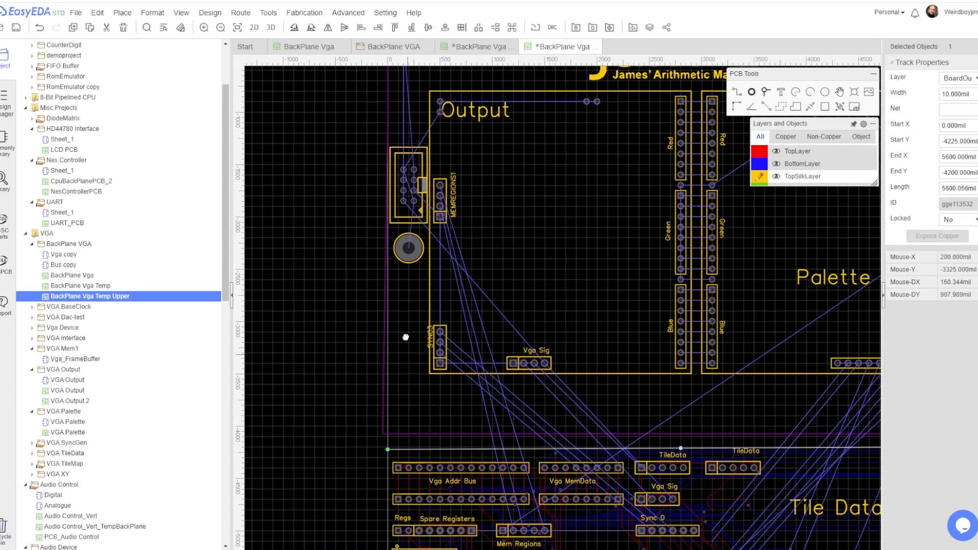
scroll(438, 310, "up", 3)
scroll(603, 312, "down", 3)
scroll(433, 334, "up", 6)
left_click_drag(377, 321, 371, 301)
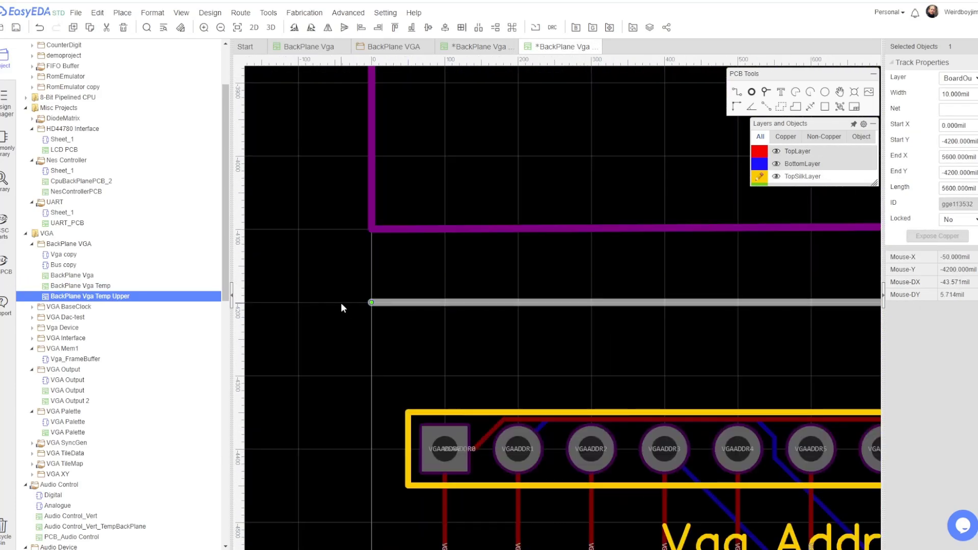
- Straighten the outline's right edge at X 5600 mil by moving its upper and lower corners inward
scroll(342, 306, "down", 7)
scroll(566, 315, "up", 5)
scroll(564, 281, "down", 4)
right_click_drag(560, 272, 581, 435)
scroll(621, 265, "up", 3)
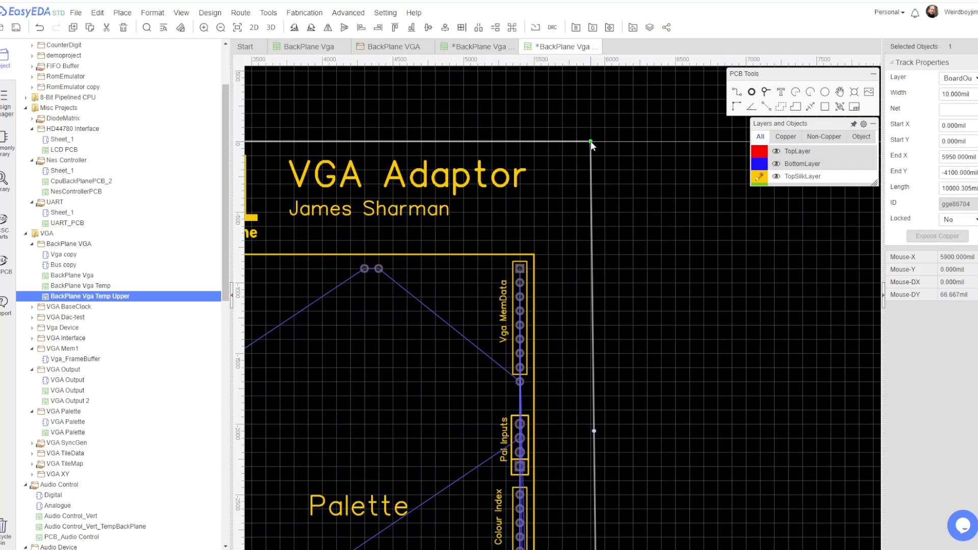
left_click_drag(592, 143, 549, 142)
scroll(606, 279, "down", 2)
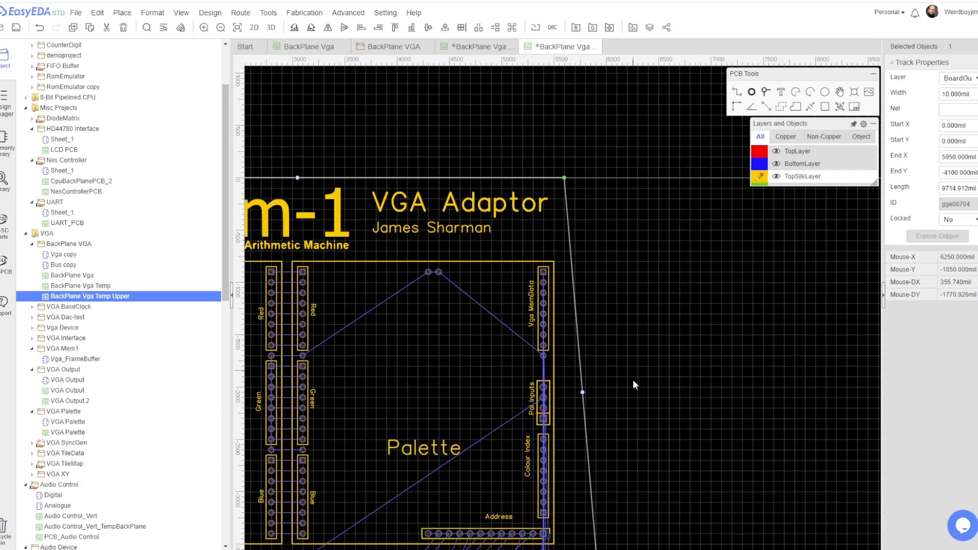
scroll(620, 297, "down", 2)
right_click_drag(620, 297, 650, 102)
scroll(624, 346, "up", 5)
left_click_drag(680, 245, 625, 250)
scroll(635, 258, "down", 5)
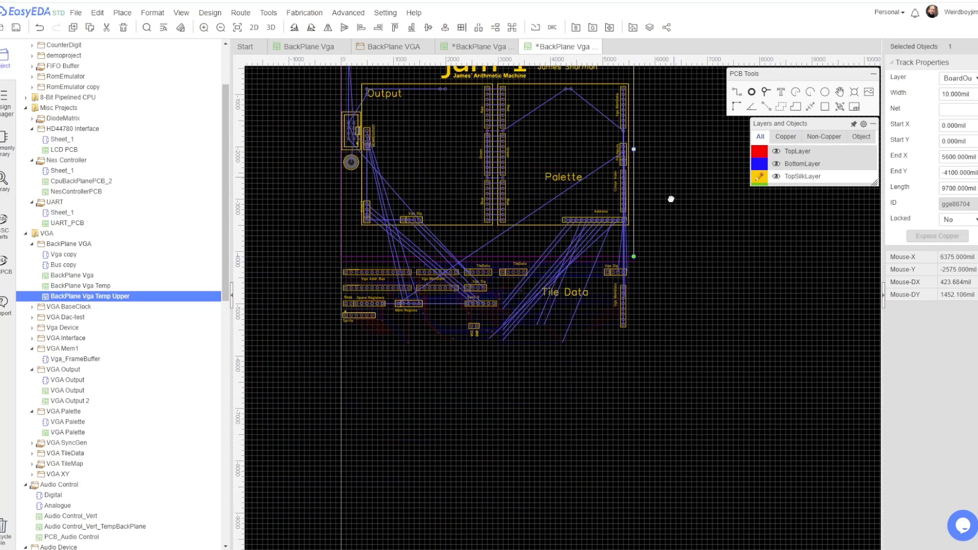
- Delete the eight-pin header and the round connector hole on the board's left edge
right_click_drag(676, 163, 666, 265)
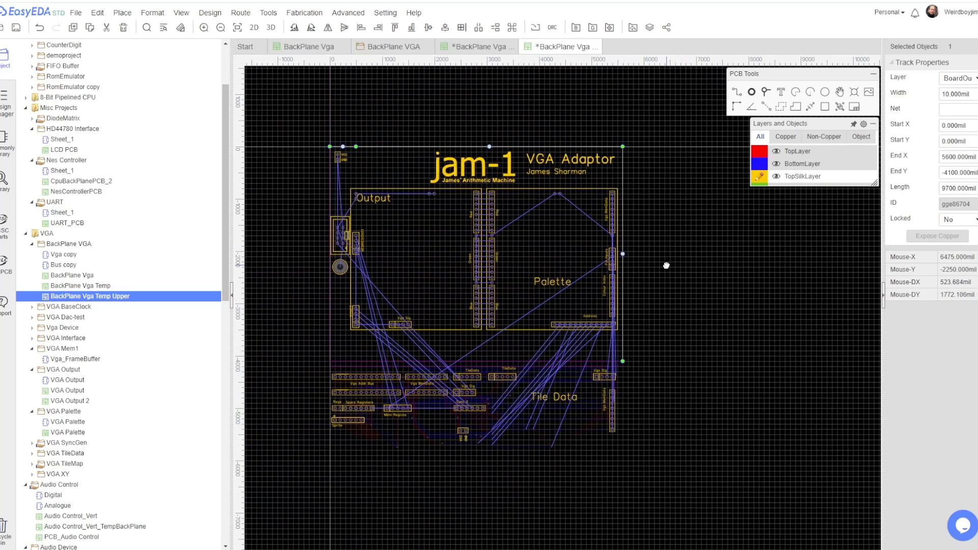
right_click_drag(319, 275, 469, 339)
scroll(469, 339, "up", 2)
left_click(498, 288)
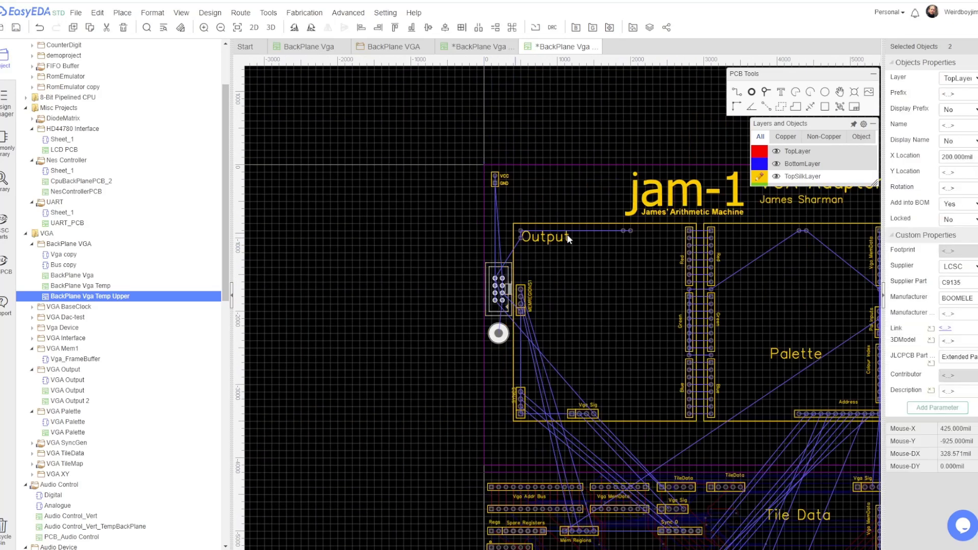
key("Delete")
- Paste the Vga Addr Bus and Vga MemData connectors just inside the lower outline edge, at about Y -4000 mil
scroll(451, 287, "down", 2)
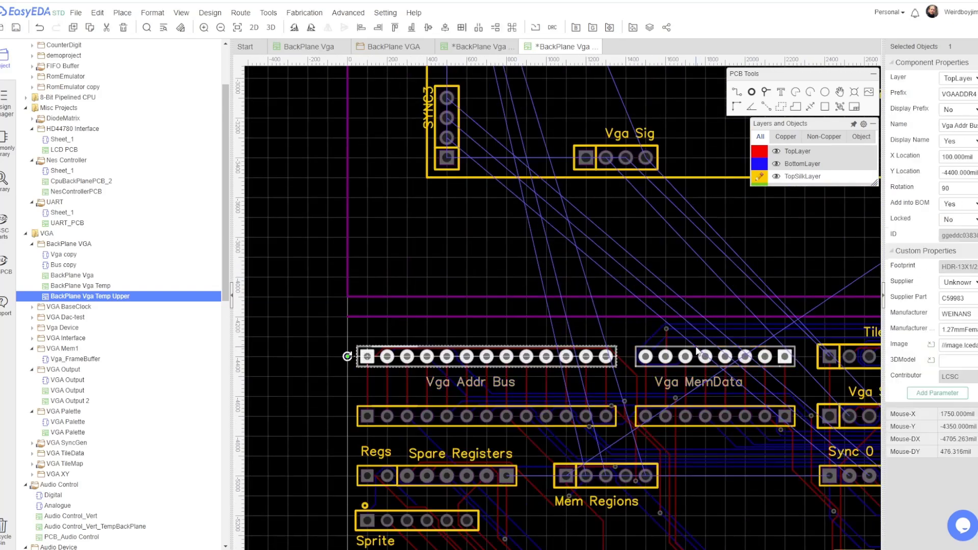
key("ctrl+v")
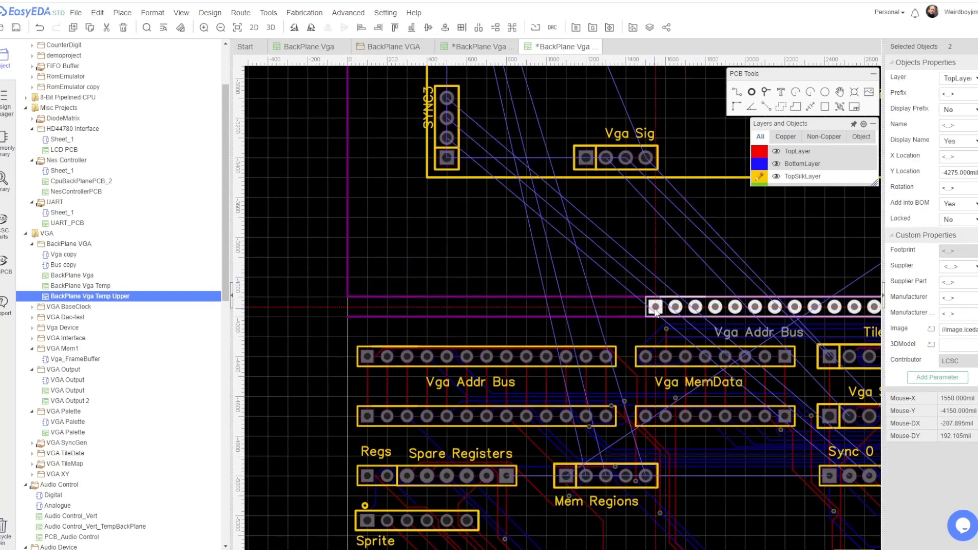
left_click(367, 277)
left_click(357, 263)
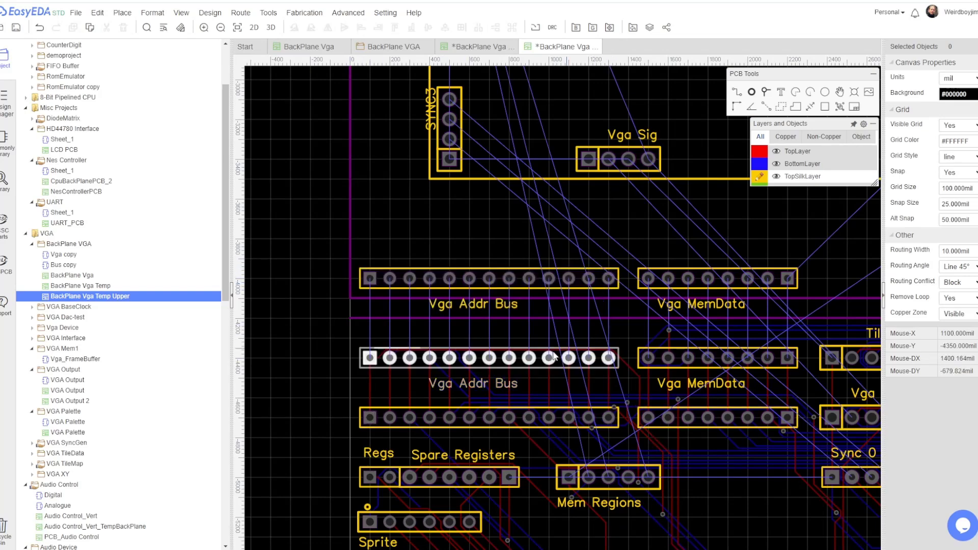
- Add a silkscreen 0 above the first pin of the pasted Vga Addr Bus connector and move both connector labels above their headers
scroll(353, 258, "down", 3)
scroll(354, 260, "up", 3)
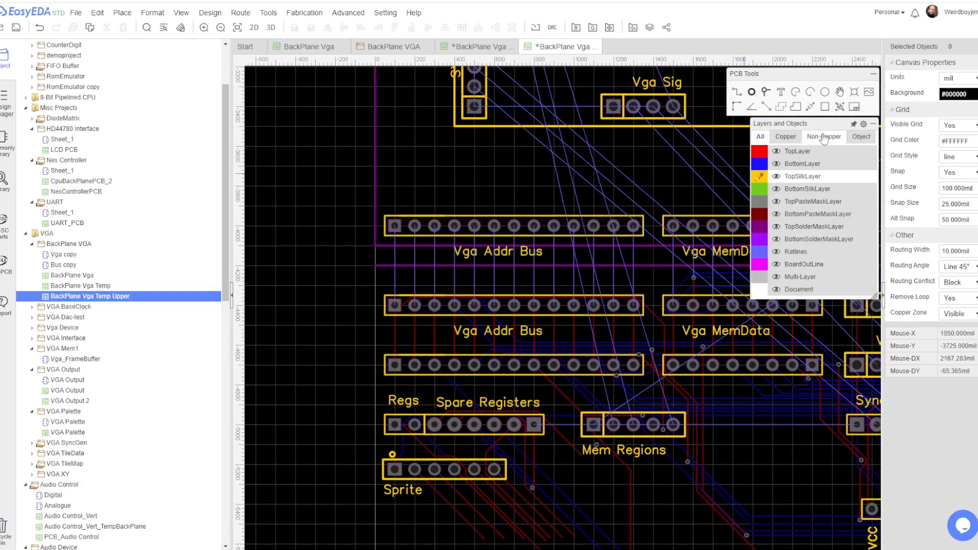
left_click(781, 92)
left_click(396, 211)
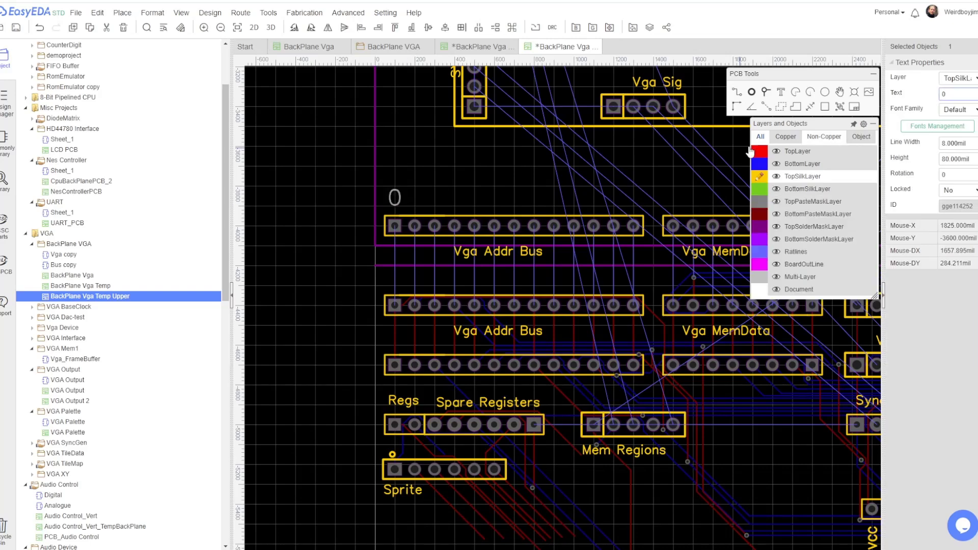
scroll(402, 219, "up", 5)
scroll(402, 191, "down", 5)
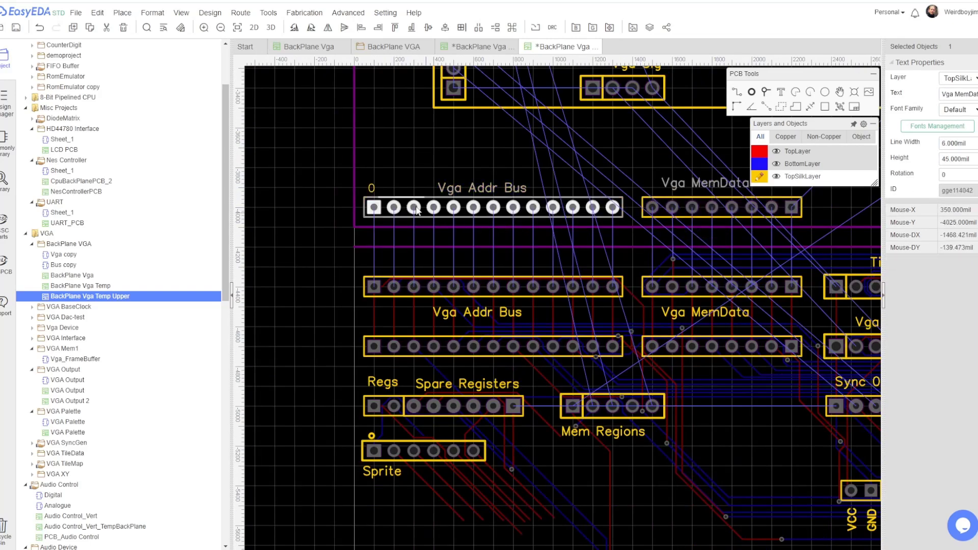
- Move the right-hand Vga Sig connector up inside the outline, below the Palette section at about Y -3700 mil
scroll(382, 242, "down", 5)
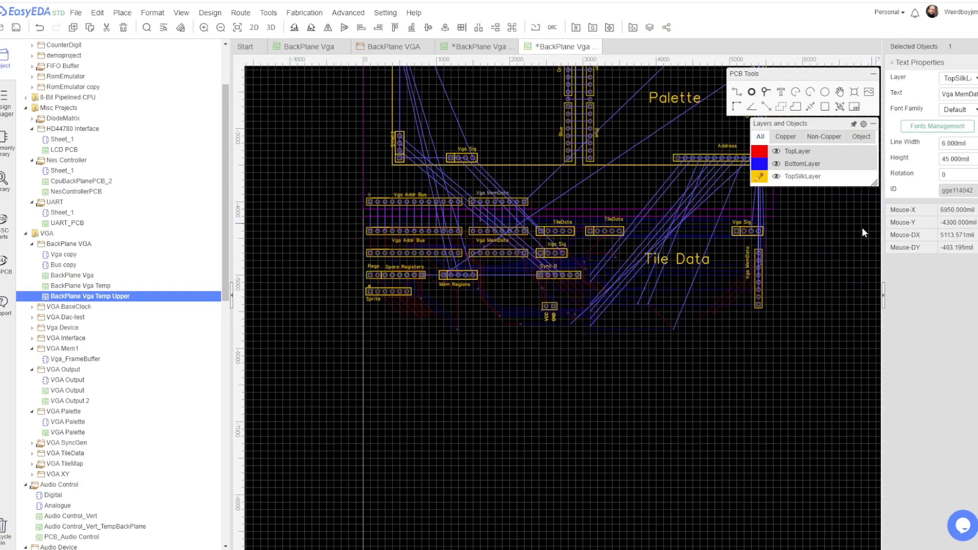
scroll(854, 202, "up", 5)
left_click_drag(628, 306, 642, 187)
left_click(694, 229)
scroll(694, 230, "down", 5)
right_click_drag(496, 220, 575, 212)
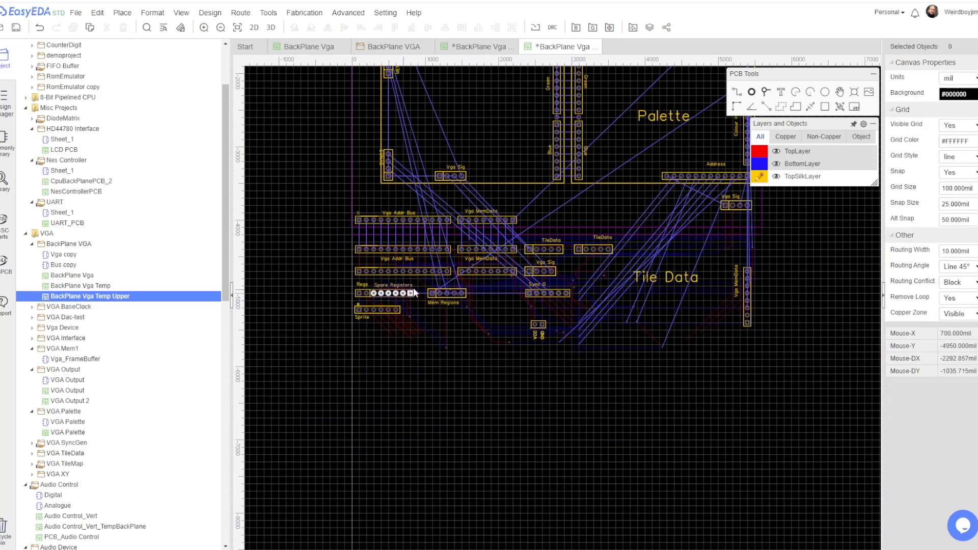
- Copy the Mem Regions connector and place the duplicate straight above the original at Y -3700 mil, inside the board
scroll(414, 288, "up", 2)
right_click_drag(449, 357, 503, 422)
left_click_drag(538, 360, 549, 261)
key("ctrl+z")
left_click(534, 361)
key("ctrl+c")
key("ctrl+v")
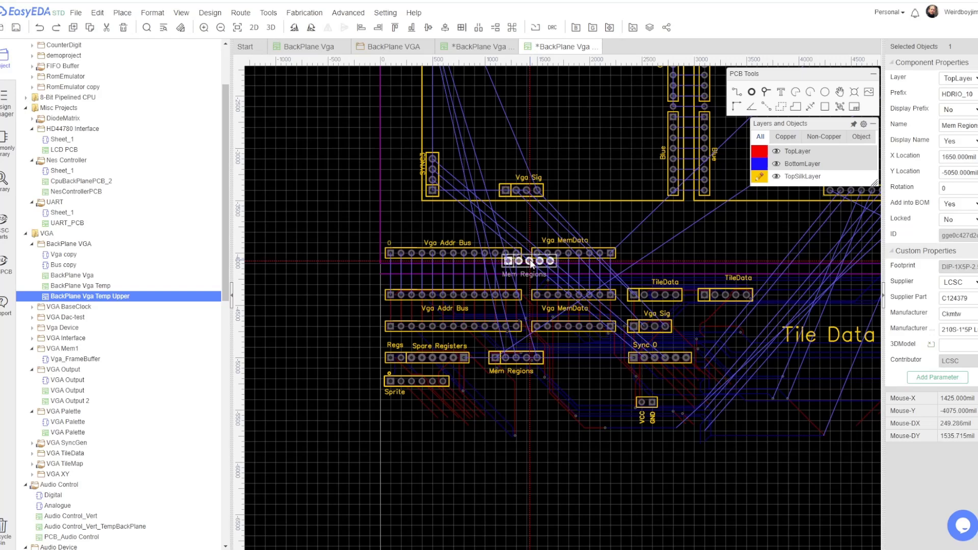
scroll(527, 270, "up", 3)
left_click(506, 122)
- Copy the Sync 0 connector and place the duplicate above the original at Y -3700 mil, level with Mem Regions
scroll(507, 122, "down", 2)
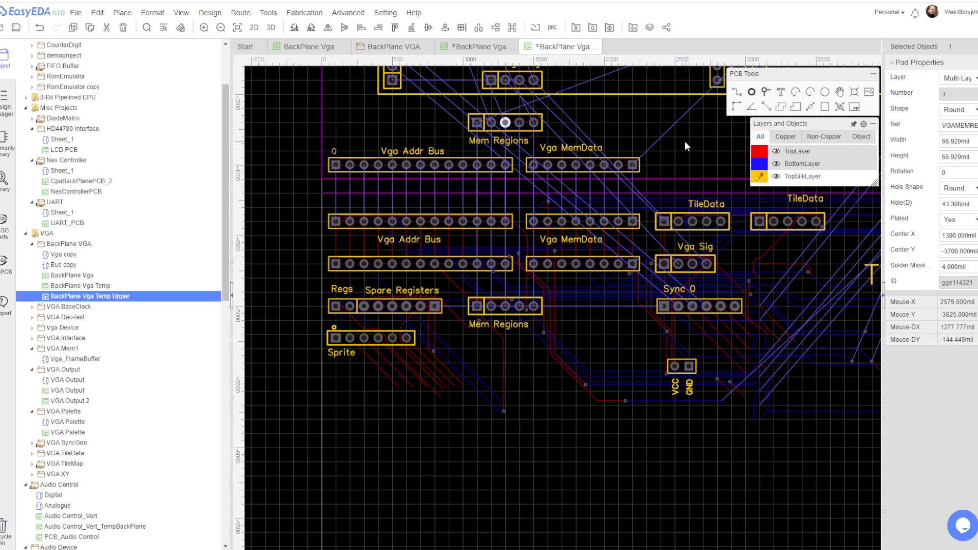
right_click_drag(696, 152, 590, 201)
left_click(633, 357)
key("ctrl+c")
key("ctrl+v")
left_click(590, 173)
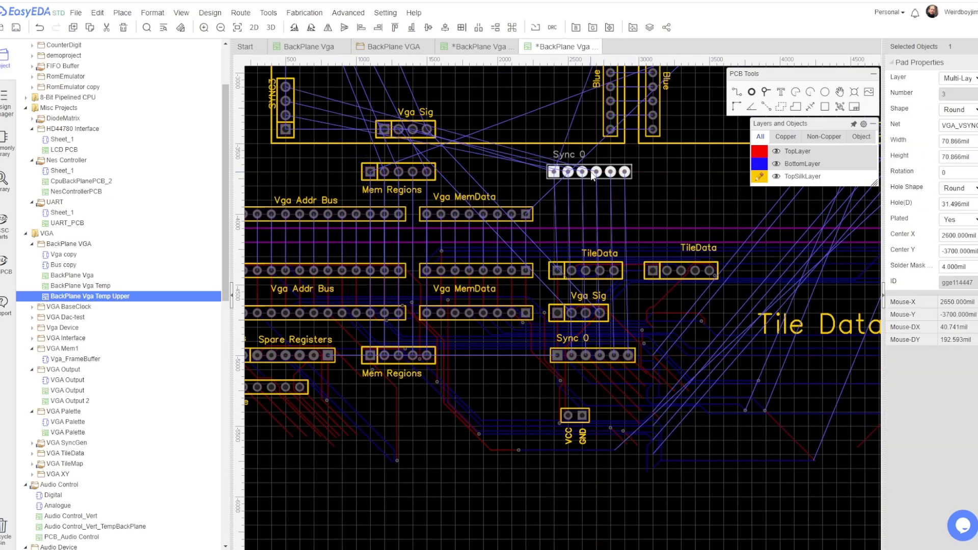
left_click_drag(592, 176, 592, 176)
- Copy the lower Vga Sig connector and place the duplicate below the new Sync 0 connector, beside Vga MemData
scroll(549, 302, "down", 2)
scroll(549, 301, "up", 3)
scroll(549, 301, "down", 3)
scroll(549, 301, "up", 1)
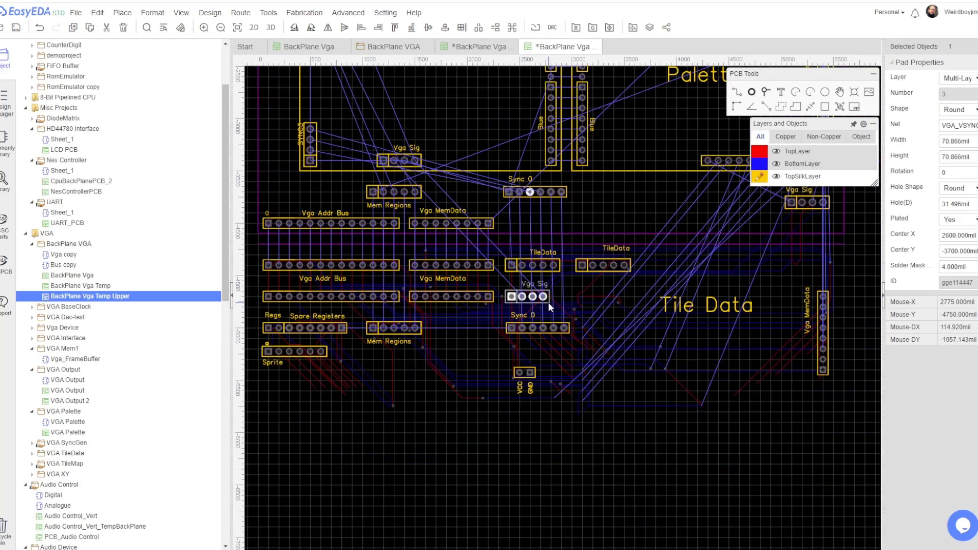
scroll(548, 301, "up", 1)
scroll(548, 302, "down", 1)
left_click(548, 302)
key("ctrl+c")
key("ctrl+v")
left_click(534, 225)
- Unroute all tracks, and delete the Tile Data label with its TileData and vertical Vga MemData connectors
scroll(534, 225, "down", 2)
scroll(535, 225, "up", 1)
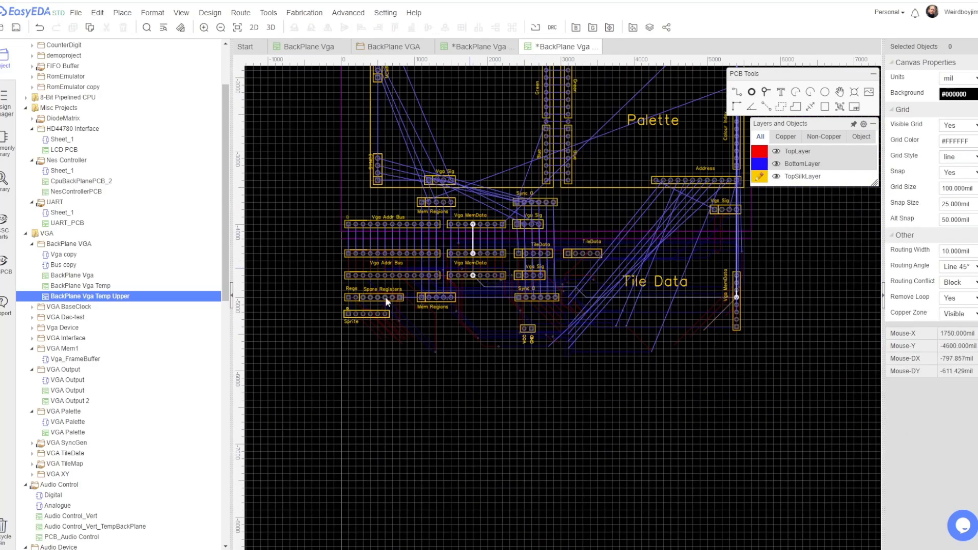
scroll(585, 282, "up", 3)
scroll(585, 282, "down", 3)
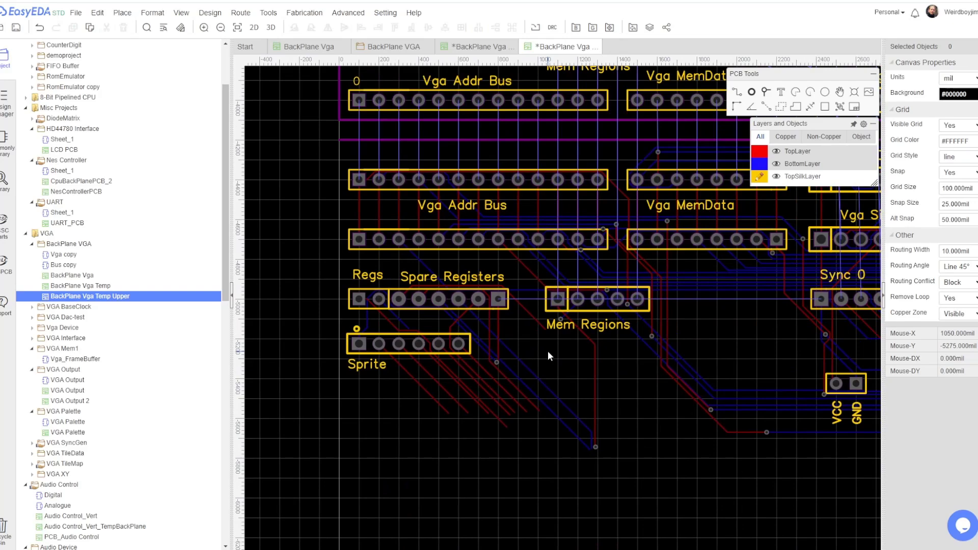
scroll(548, 350, "down", 3)
scroll(741, 254, "up", 1)
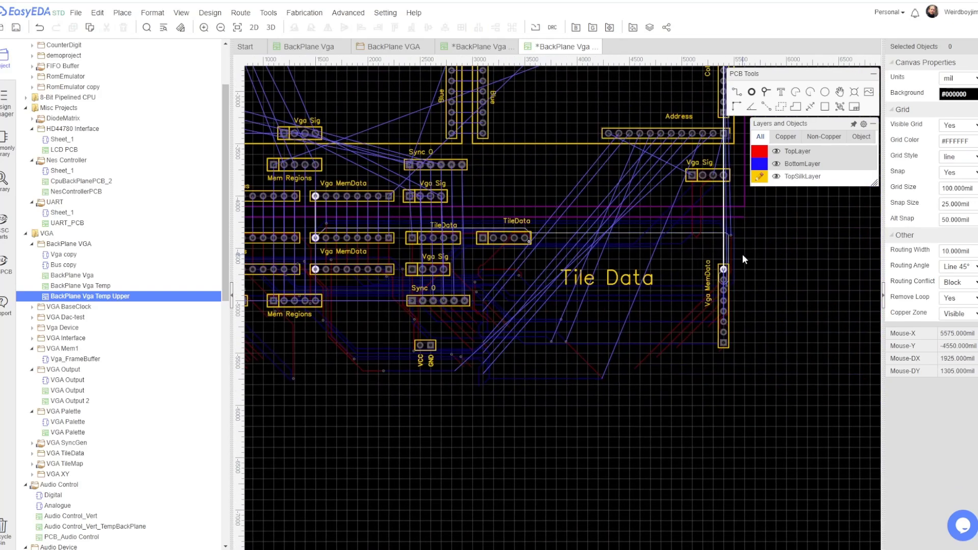
scroll(742, 253, "down", 2)
left_click(241, 12)
left_click(270, 98)
scroll(595, 380, "up", 2)
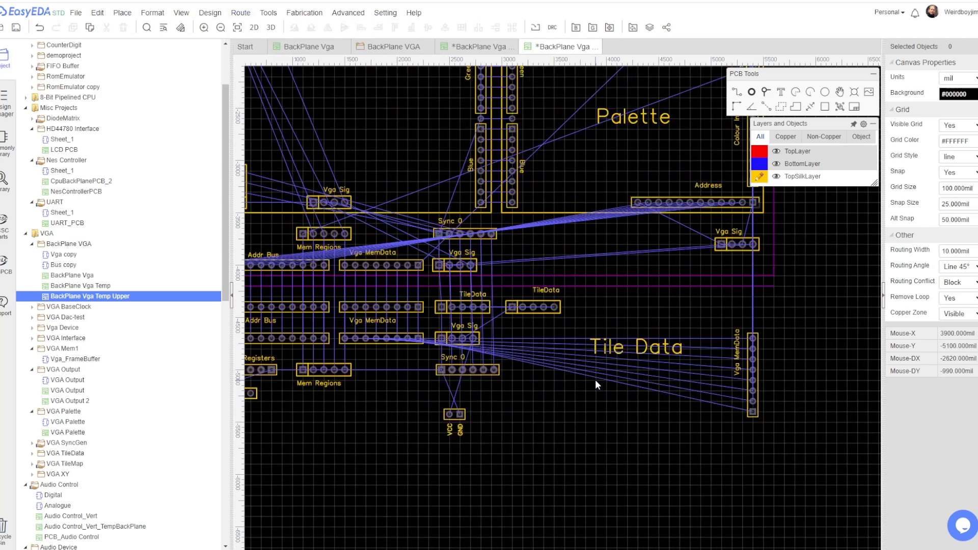
scroll(595, 380, "down", 2)
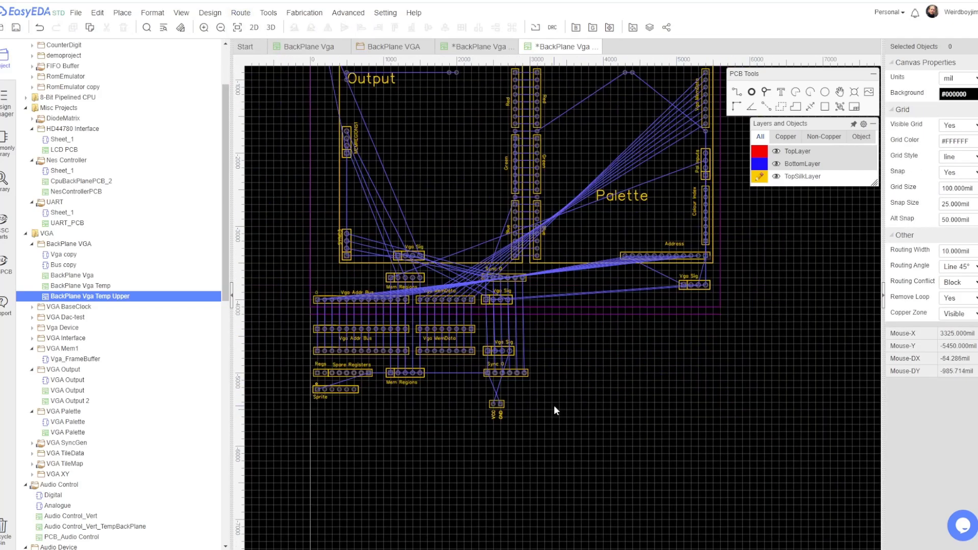
scroll(627, 335, "up", 2)
scroll(658, 460, "down", 2)
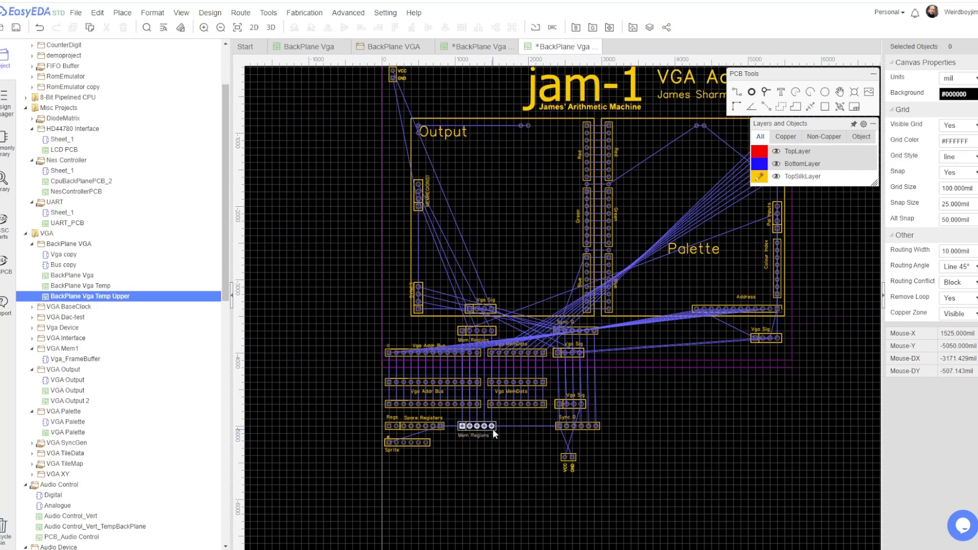
- Move the lower Mem Regions connector beside Vga Sig below the Palette section and level both at Y -3800 mil
left_click_drag(493, 429, 733, 314)
scroll(737, 355, "up", 2)
left_click_drag(793, 322, 793, 308)
left_click(741, 341)
left_click_drag(703, 326, 702, 293)
left_click_drag(703, 308, 703, 322)
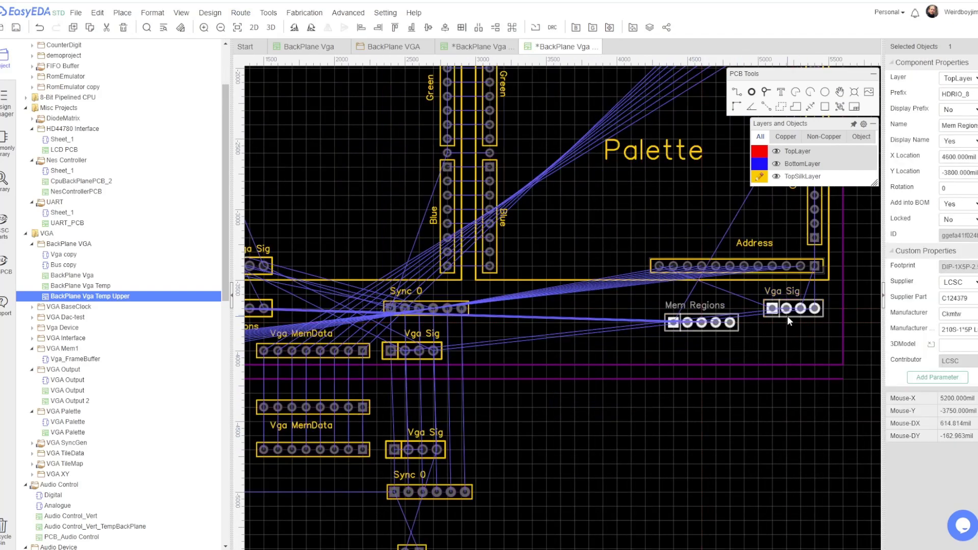
left_click(787, 315)
scroll(640, 393, "down", 1)
right_click_drag(640, 393, 643, 392)
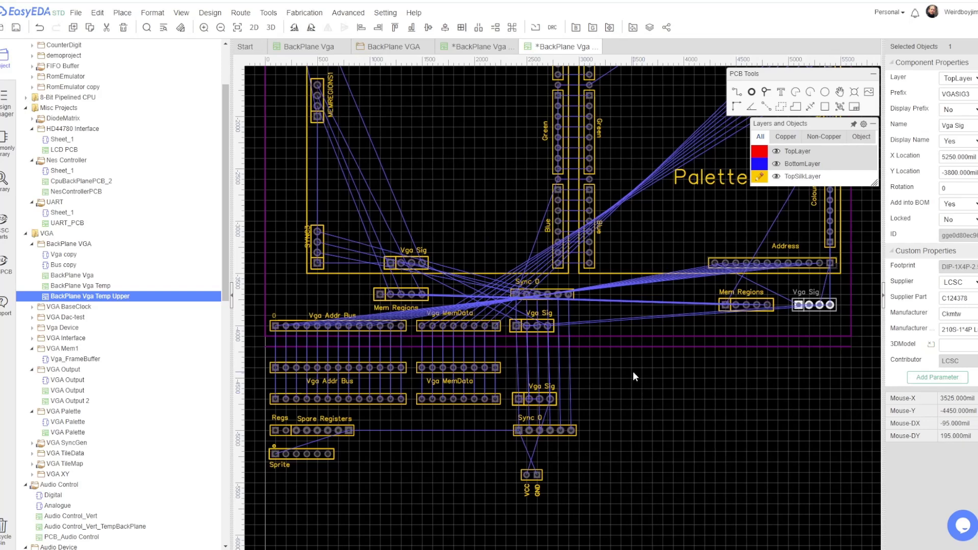
- Check the ratlines between the moved Mem Regions and Vga Sig connectors and the rest of the board
scroll(633, 371, "down", 2)
scroll(632, 372, "up", 2)
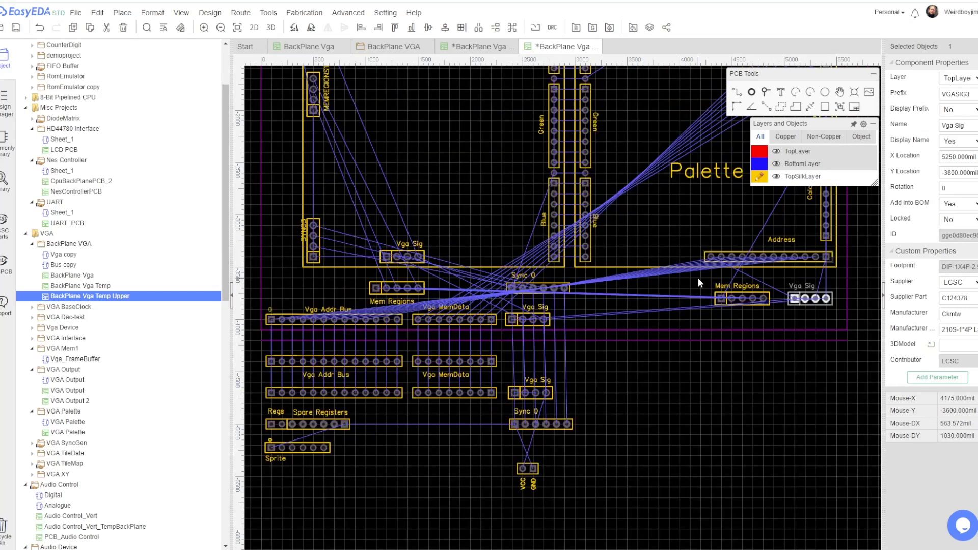
left_click_drag(698, 278, 778, 309)
scroll(767, 322, "up", 1)
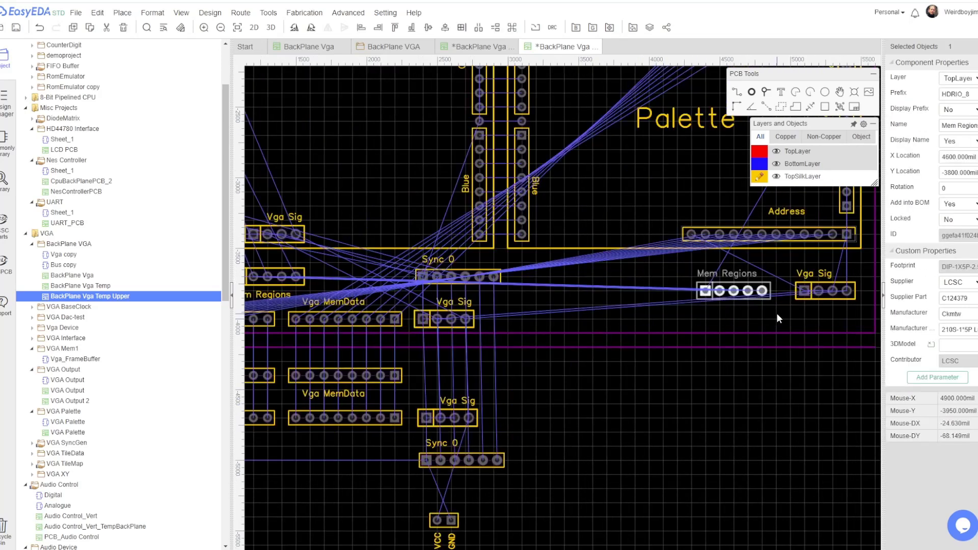
scroll(729, 329, "down", 2)
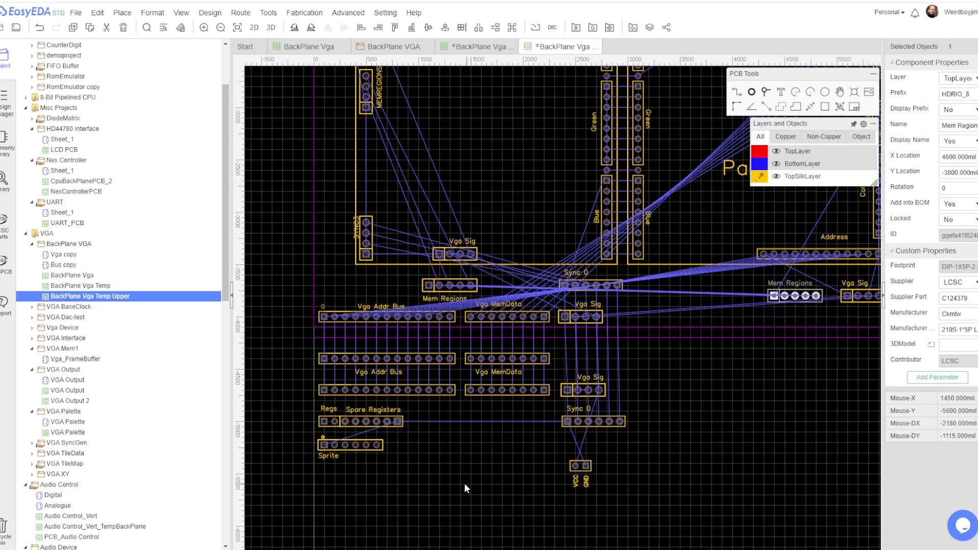
scroll(695, 392, "down", 2)
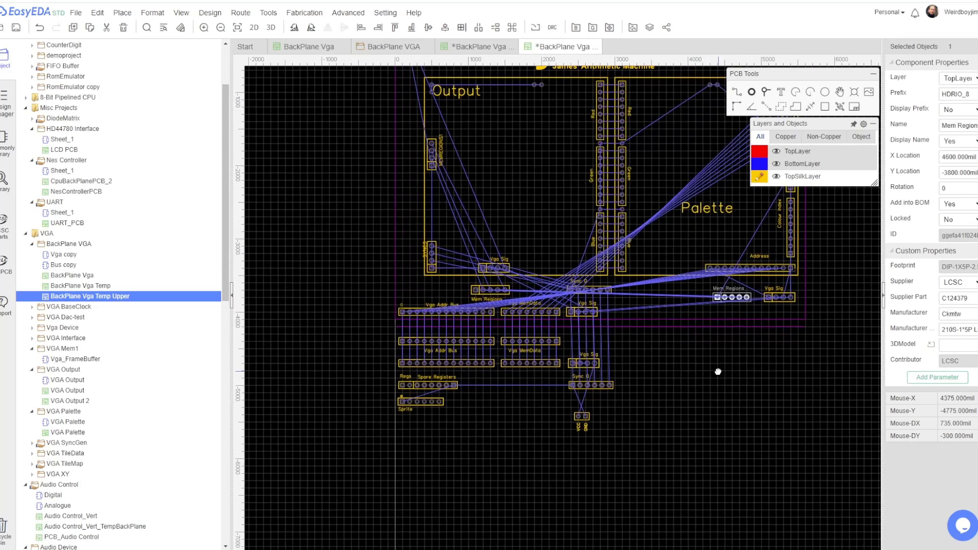
right_click_drag(717, 371, 705, 399)
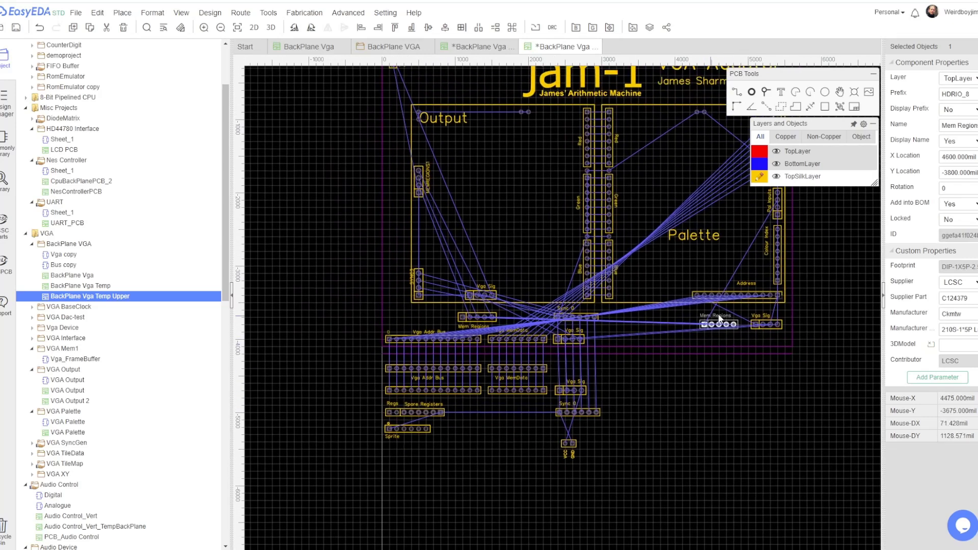
right_click_drag(642, 396, 645, 360)
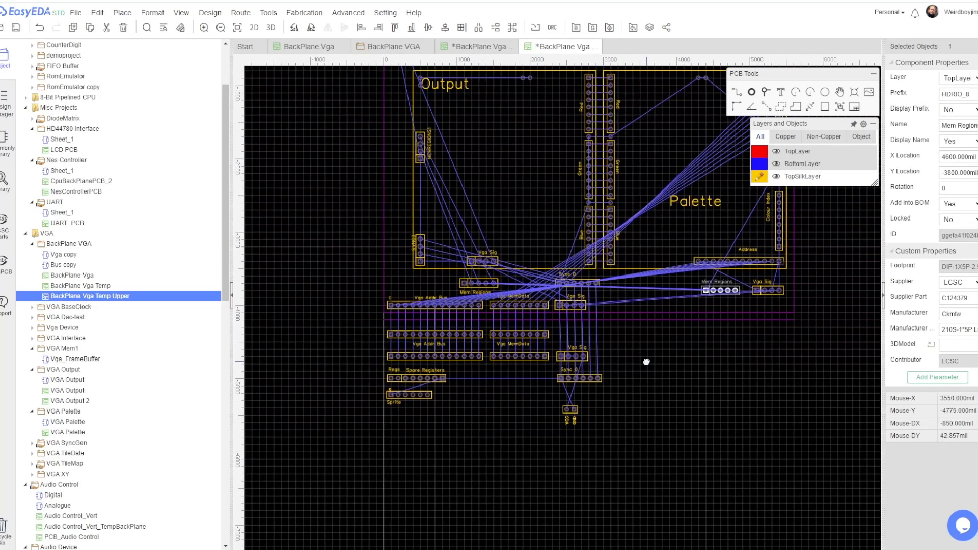
- Duplicate the Colour Index connector, rotate it horizontal and place it below Vga Sig near the outline's lower-right corner
right_click_drag(735, 346, 638, 371)
key("space")
left_click_drag(682, 250, 726, 303)
scroll(551, 402, "up", 2)
left_click(726, 306)
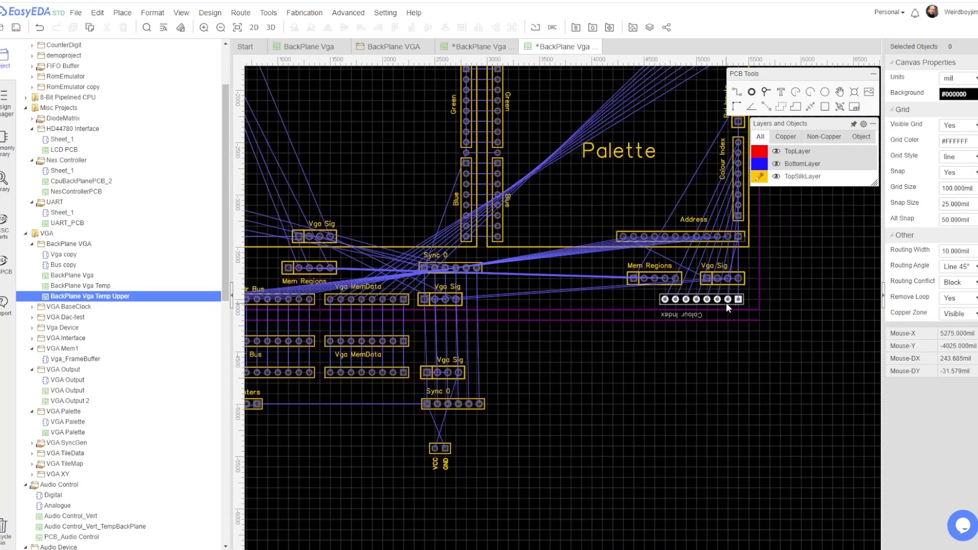
- Raise Mem Regions and Vga Sig to Y -3700 mil and place the upright Colour Index label above the new connector
left_click_drag(661, 317, 617, 302)
left_click_drag(622, 259, 753, 293)
left_click_drag(744, 283, 746, 273)
left_click(705, 285)
left_click_drag(636, 302, 722, 289)
- Compare the net on the second Pal Inputs pin with the net names on the Mem Regions pins below Palette
right_click_drag(794, 267, 760, 371)
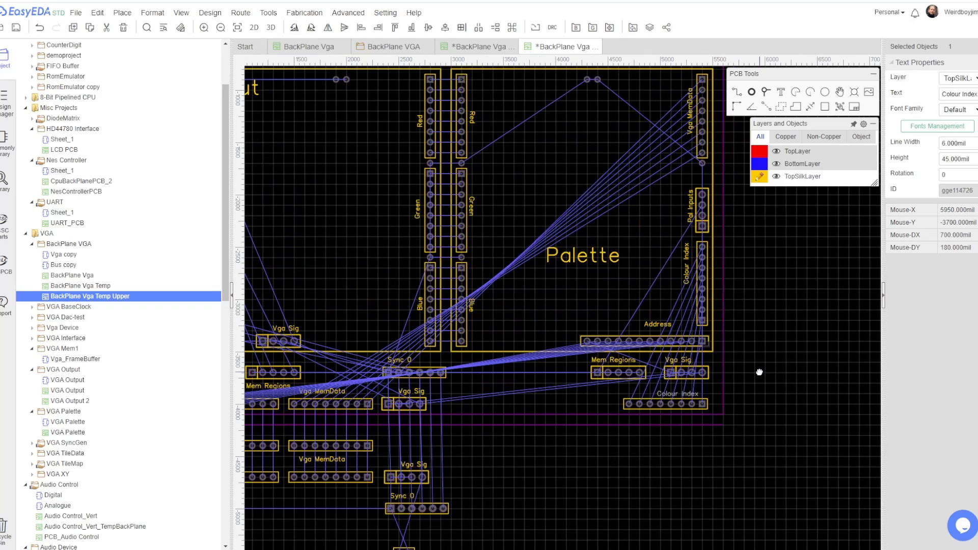
scroll(707, 223, "up", 5)
right_click_drag(751, 246, 746, 399)
scroll(701, 327, "up", 3)
scroll(738, 315, "down", 5)
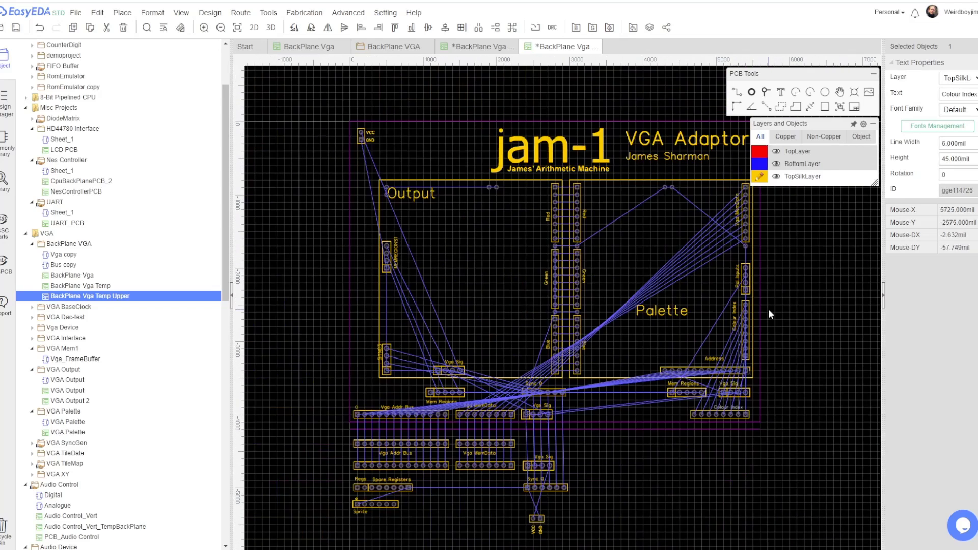
scroll(705, 247, "up", 4)
left_click(712, 242)
scroll(712, 242, "down", 5)
scroll(720, 394, "up", 5)
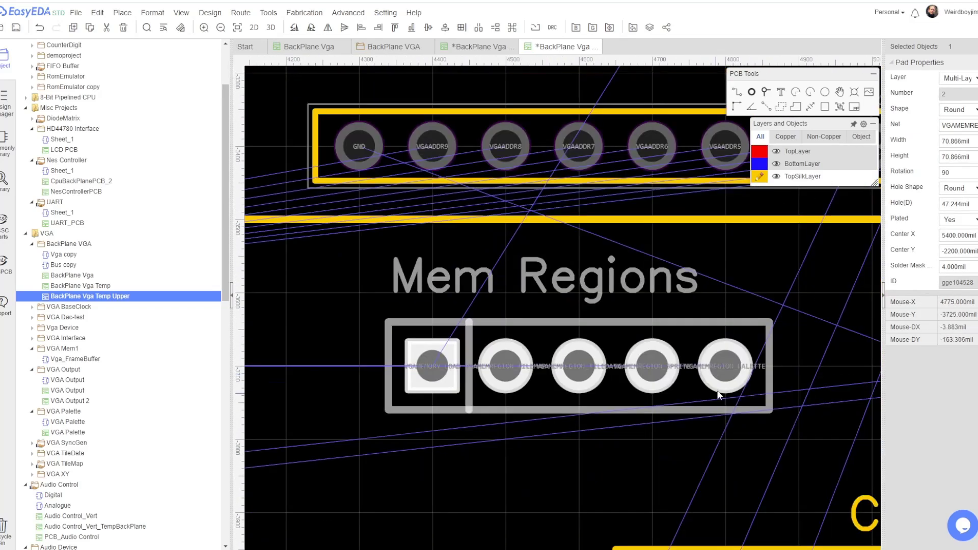
scroll(603, 335, "down", 2)
scroll(730, 227, "down", 3)
right_click_drag(764, 204, 758, 351)
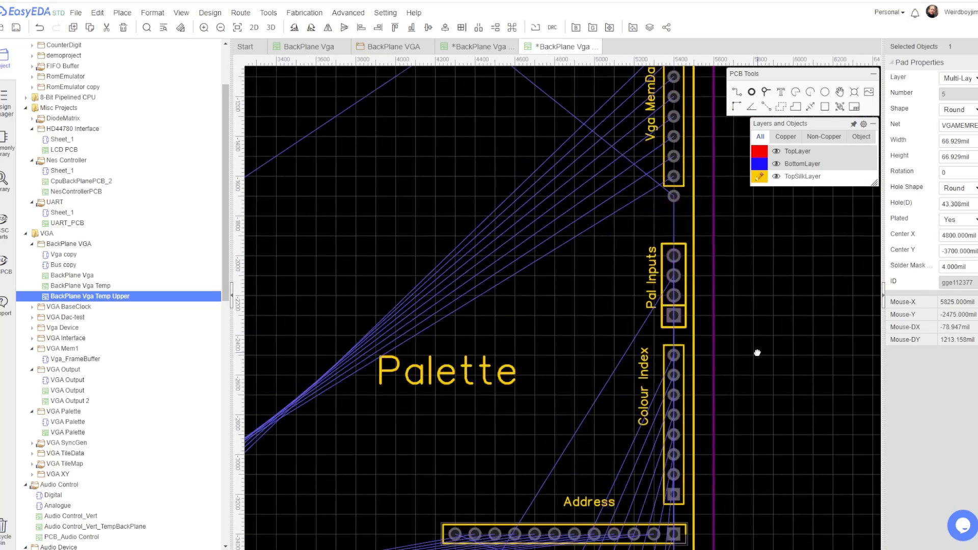
scroll(753, 274, "up", 3)
left_click(590, 319)
left_click(947, 125)
scroll(700, 293, "down", 3)
right_click_drag(755, 396, 759, 259)
key("w")
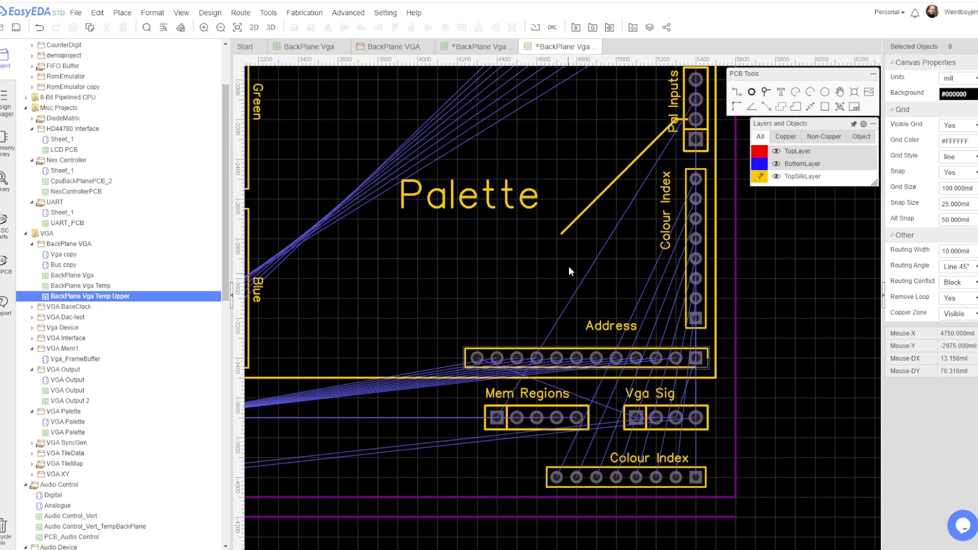
left_click(593, 206)
key("Delete")
- Route a top-layer track from the second Pal Inputs pin diagonally into the Palette area, ending above the Address connector
key("t")
key("w")
left_click(695, 118)
left_click(563, 289)
right_click(563, 288)
- Route a top-layer track from the last Mem Regions pin up past the Address connector toward the Pal Inputs track
scroll(482, 408, "up", 6)
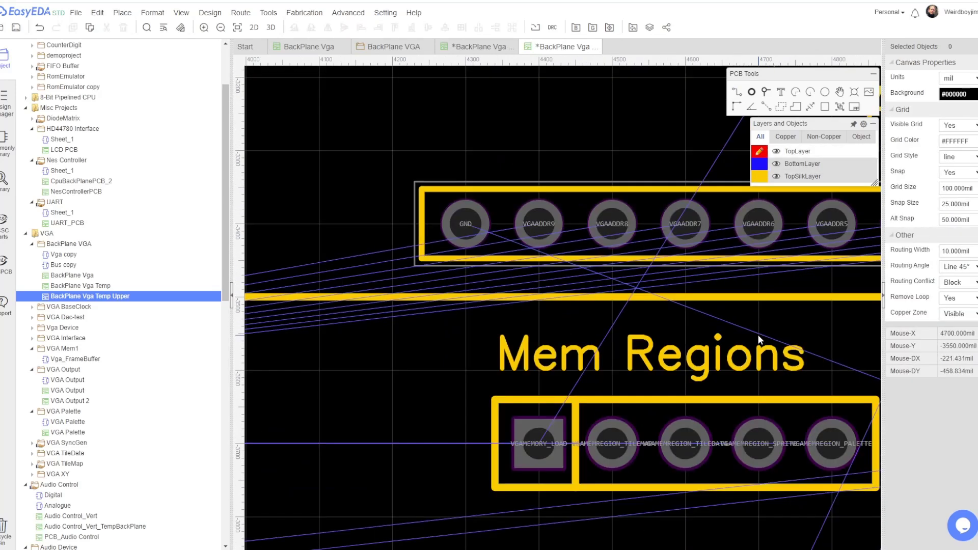
scroll(531, 315, "down", 3)
left_click(695, 384)
left_click(674, 179)
right_click(689, 178)
scroll(679, 152, "up", 8)
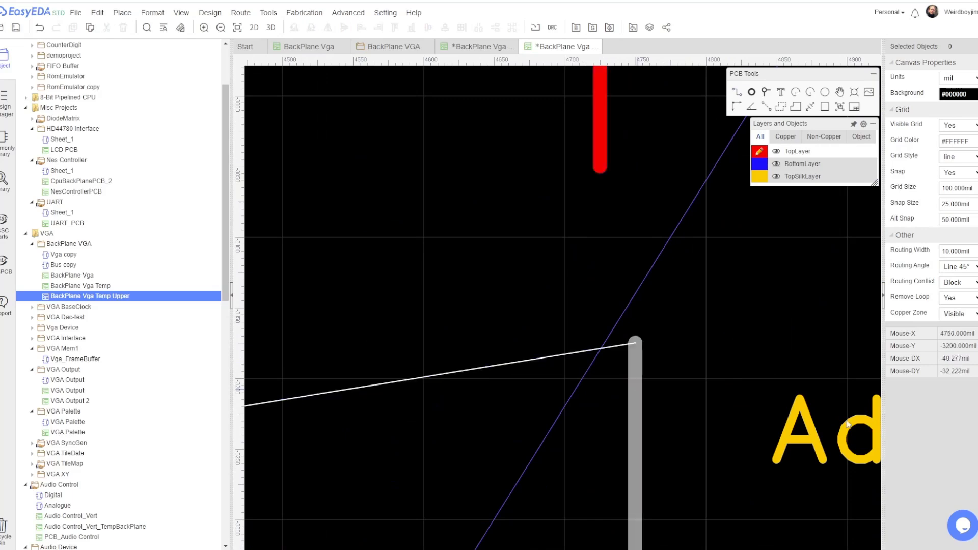
- In the BackPlane VGA schematic, copy the VgaMemRegion_Palette net port from the Regions connector and paste it beside Pal Inputs
scroll(662, 313, "down", 6)
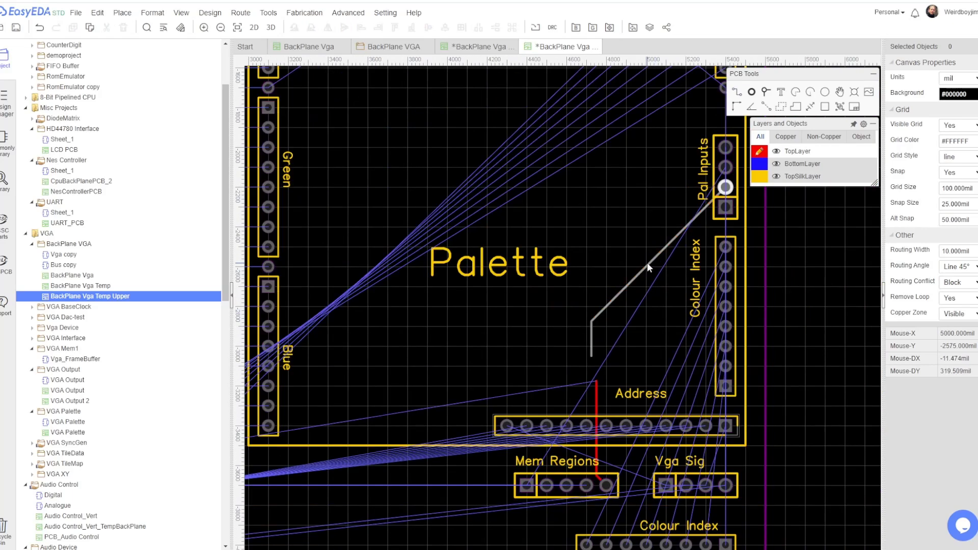
left_click(393, 46)
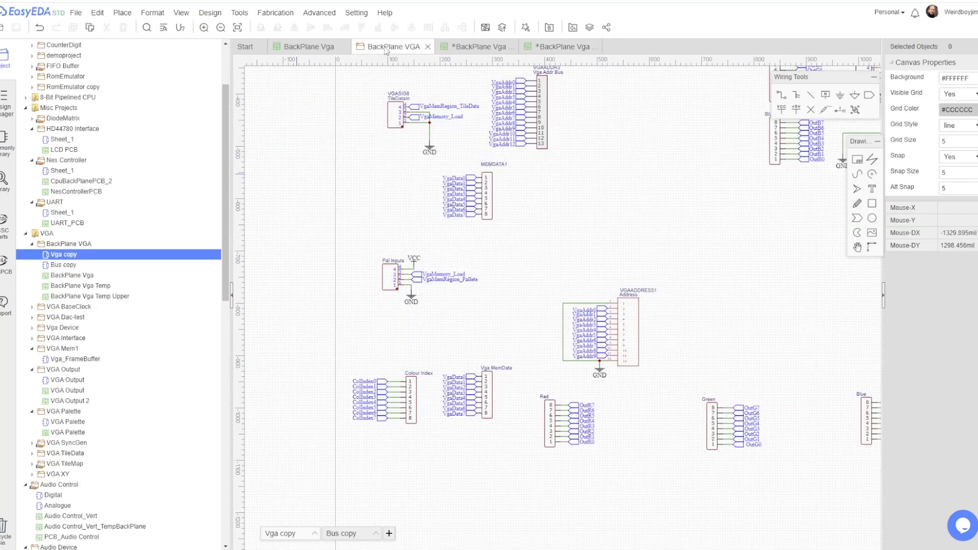
scroll(703, 242, "down", 1)
right_click_drag(703, 243, 556, 419)
scroll(699, 300, "up", 6)
scroll(551, 360, "down", 5)
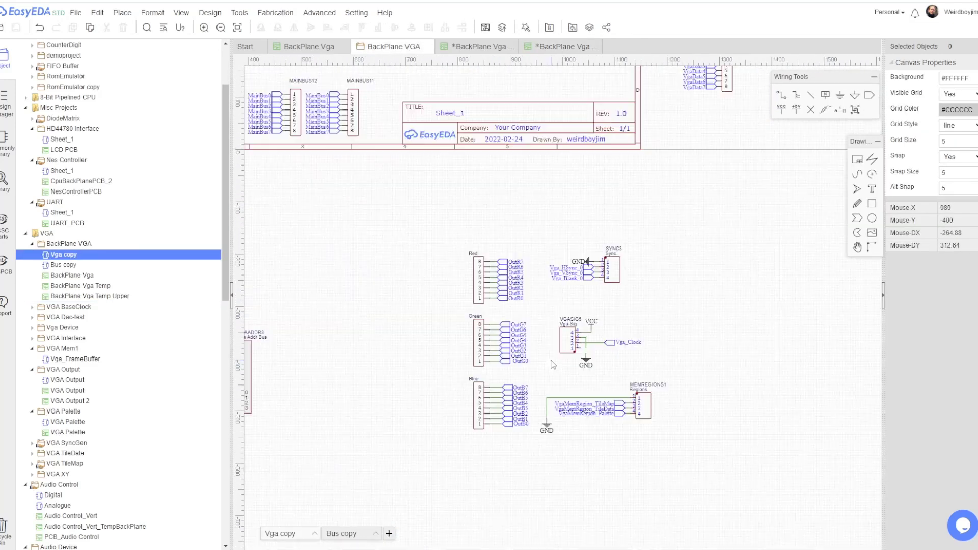
right_click_drag(511, 471, 551, 285)
scroll(532, 379, "down", 4)
scroll(493, 368, "up", 4)
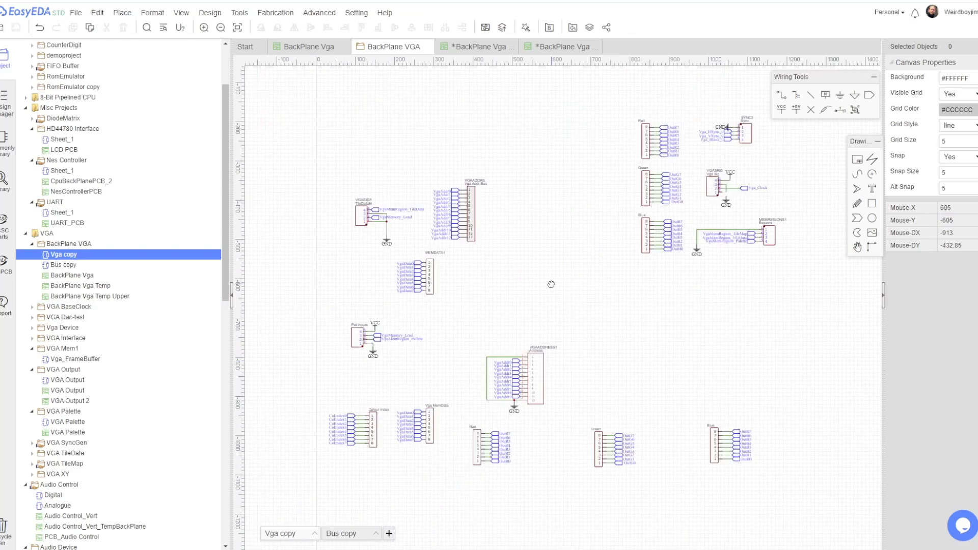
scroll(451, 339, "up", 4)
right_click_drag(452, 339, 633, 252)
key("ctrl+v")
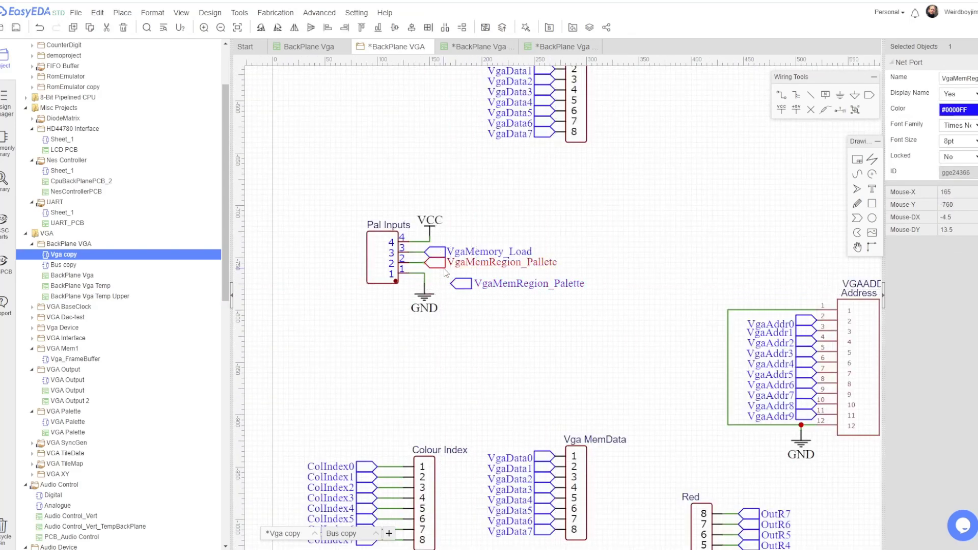
- Replace the misspelt VgaMemRegion_Pallete port on Pal Inputs pin 2 with the pasted VgaMemRegion_Palette port and save the schematic
key("Delete")
left_click_drag(462, 287, 438, 267)
left_click(16, 27)
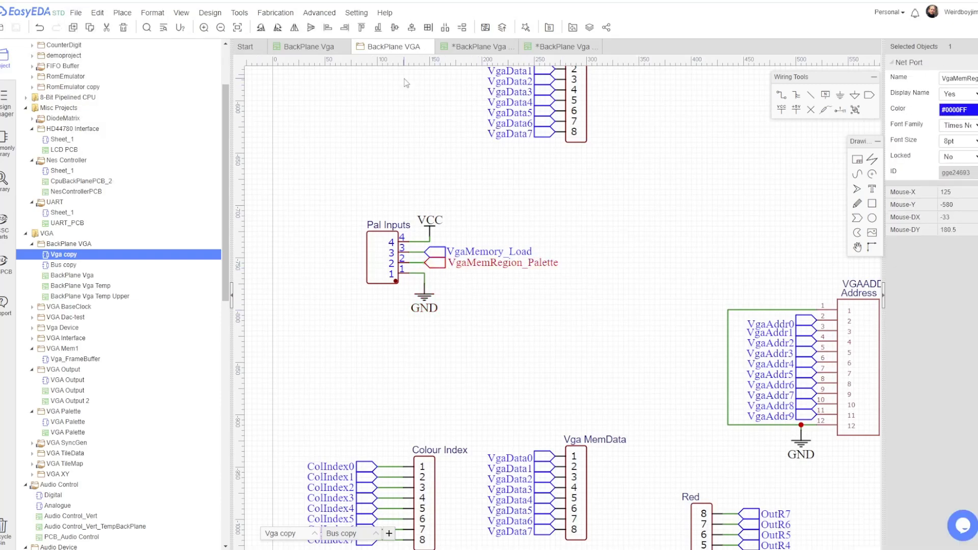
- Update the BackPlane Vga PCB from the corrected schematic and apply the changes
left_click(209, 13)
left_click(224, 42)
left_click(516, 298)
left_click(566, 417)
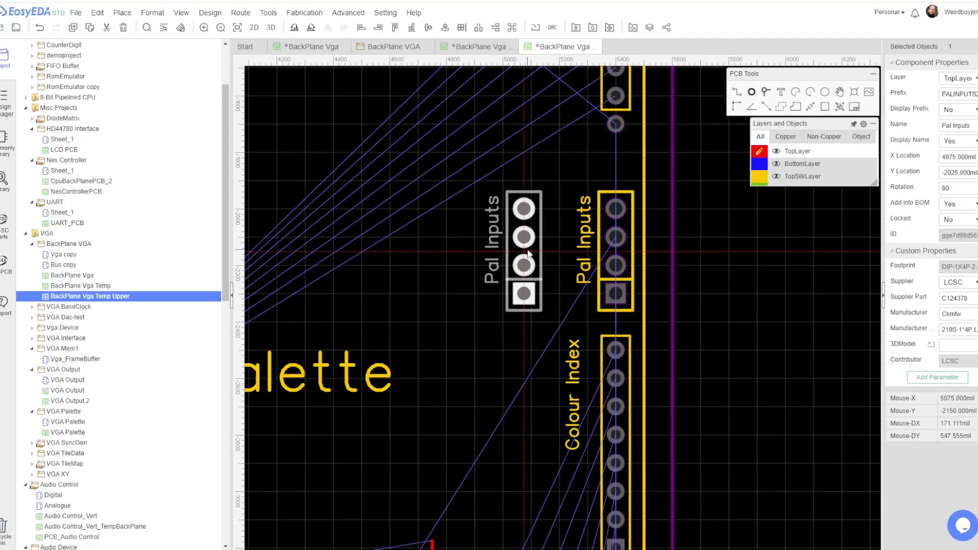
- On the BackPlane Vga Temp Upper board, delete the trial tracks between Pal Inputs and Mem Regions
left_click_drag(527, 253, 632, 264)
key("Delete")
scroll(648, 327, "down", 2)
- Examine the ratlines across the board, tracing the VGAADDR9 net from the Address connector to Vga Addr Bus
scroll(594, 389, "up", 2)
scroll(646, 294, "down", 1)
scroll(598, 339, "down", 3)
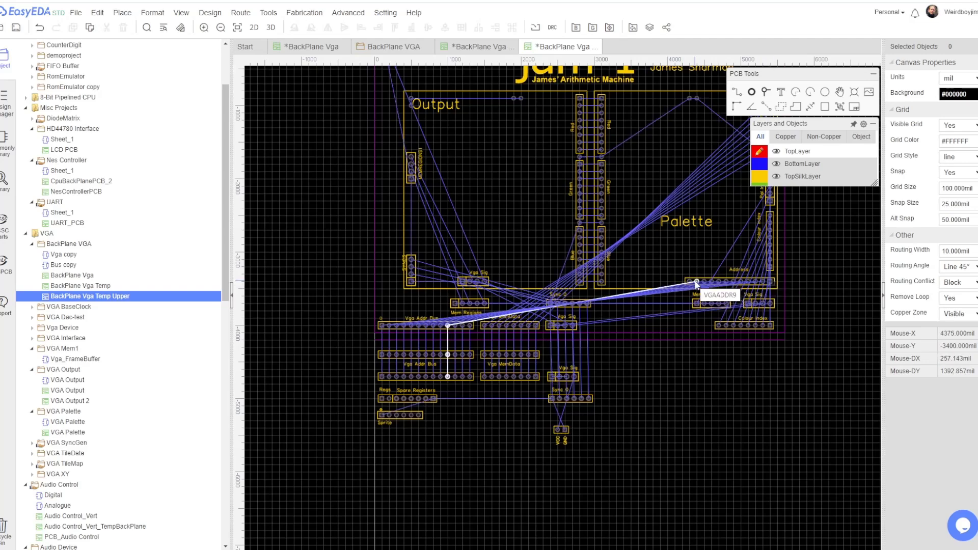
scroll(754, 278, "up", 8)
scroll(744, 300, "down", 8)
scroll(402, 367, "up", 3)
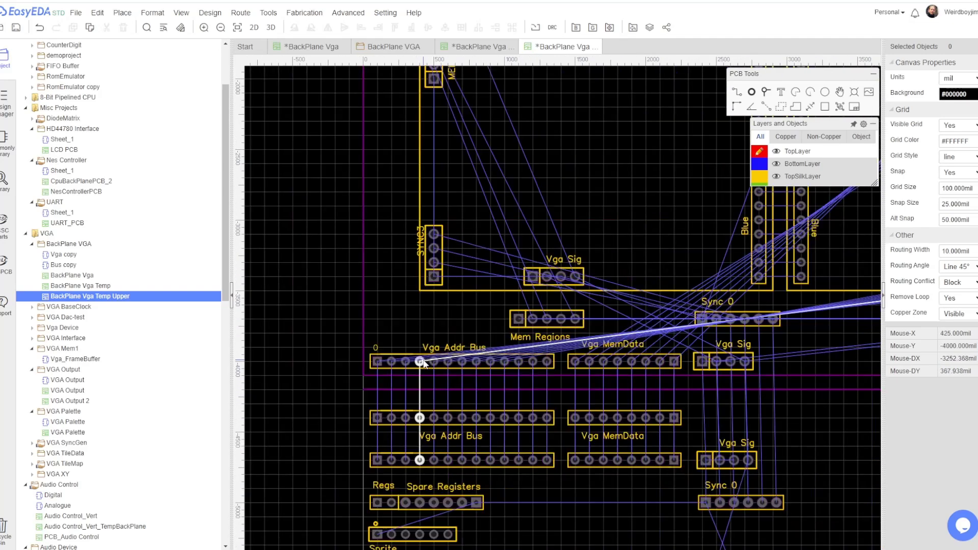
scroll(421, 360, "down", 3)
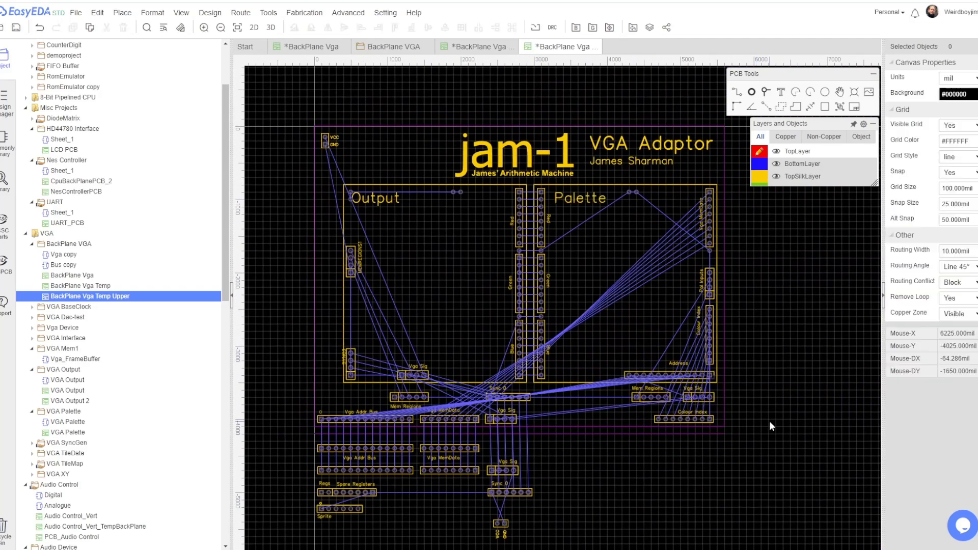
right_click_drag(728, 494, 746, 474)
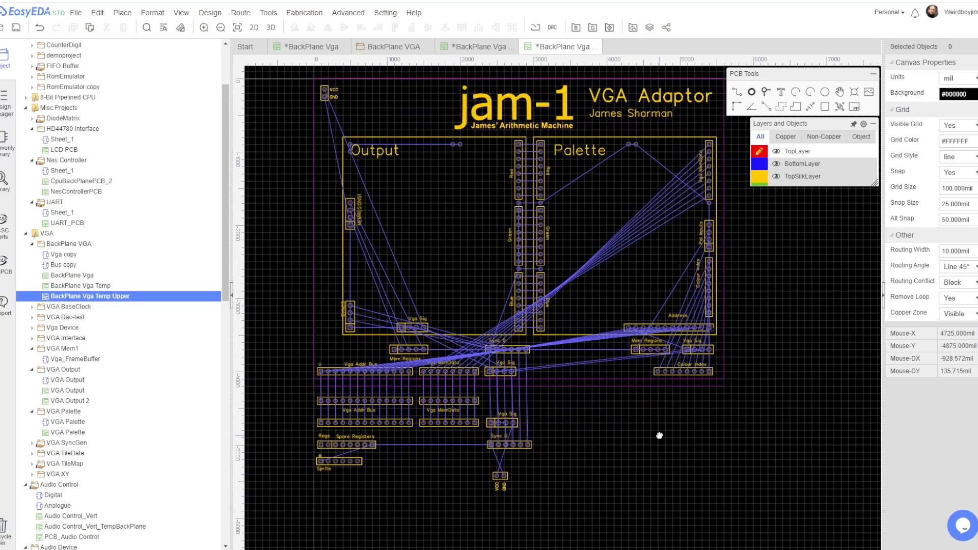
- Save a copy of the PCB as BackPlane Vga Temp Connect in the BackPlane VGA project
left_click(75, 12)
left_click(102, 66)
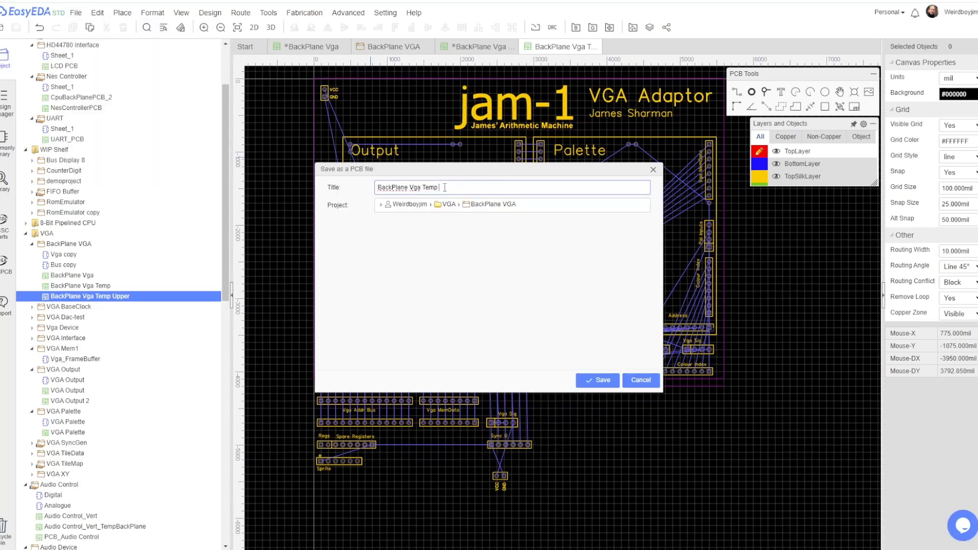
type("nnect")
left_click(598, 380)
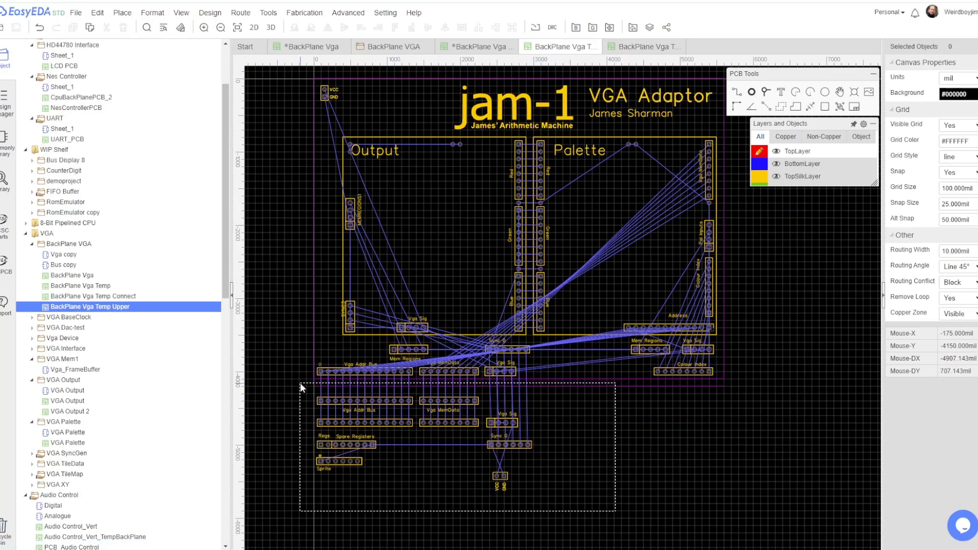
- On BackPlane Vga Temp Upper, delete all connectors and labels lying below the board outline
left_click_drag(301, 383, 528, 420)
key("Delete")
right_click_drag(774, 235, 768, 274)
- Auto-route the upper board on the top and bottom layers with the local router and real-time display
left_click(241, 12)
left_click(254, 23)
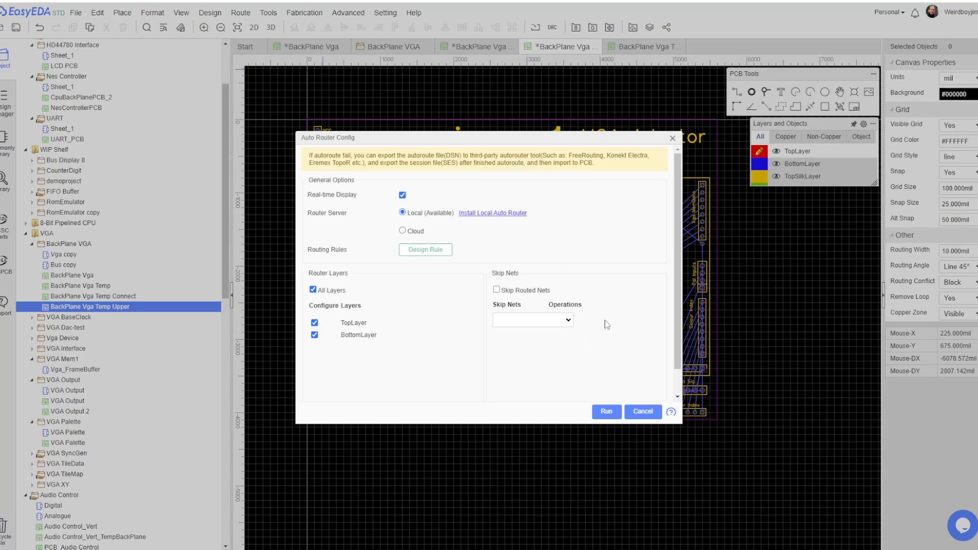
left_click(607, 411)
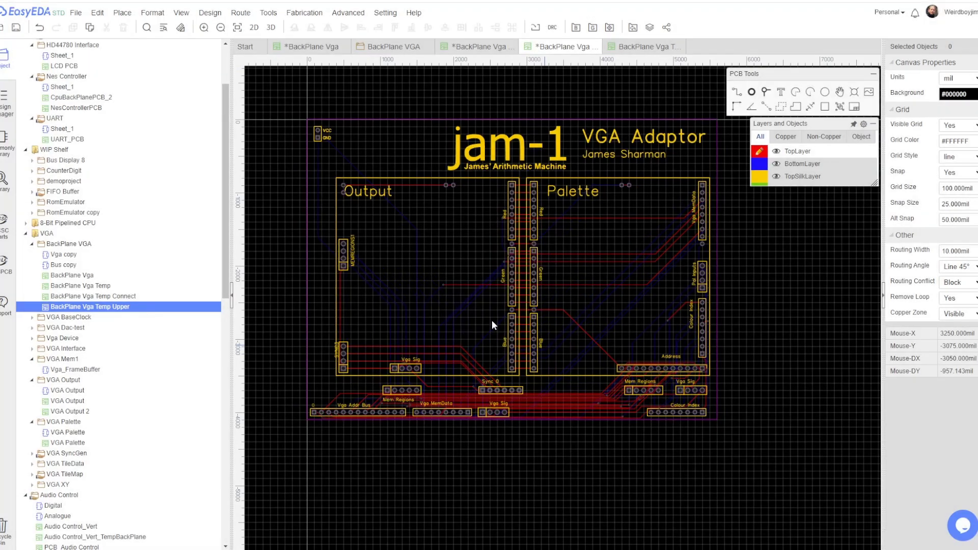
- Examine the auto-routed tracks around the Palette connectors and across the whole board
scroll(631, 443, "up", 6)
scroll(627, 376, "down", 3)
scroll(843, 241, "up", 3)
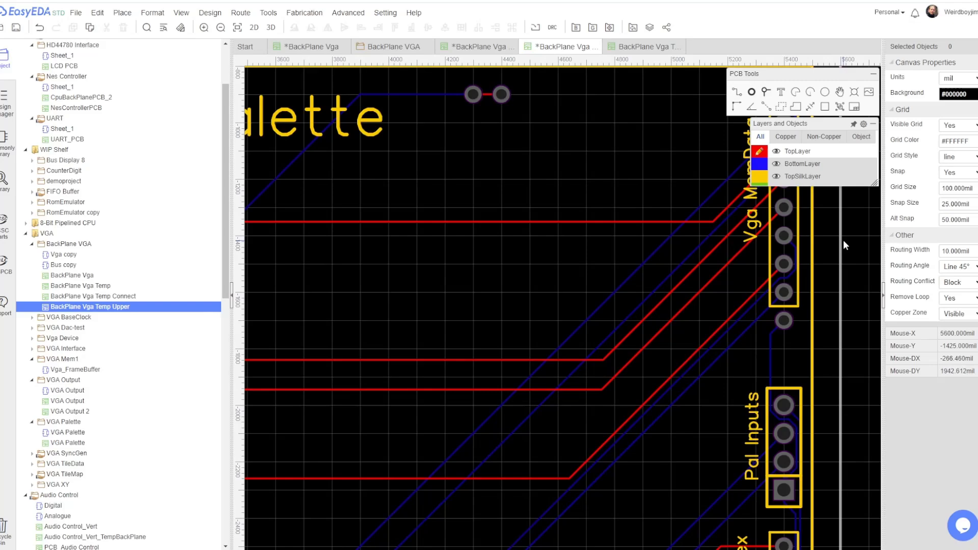
scroll(851, 233, "down", 3)
right_click_drag(851, 233, 695, 178)
scroll(695, 209, "down", 3)
scroll(563, 301, "up", 5)
scroll(563, 297, "down", 4)
right_click_drag(760, 233, 751, 304)
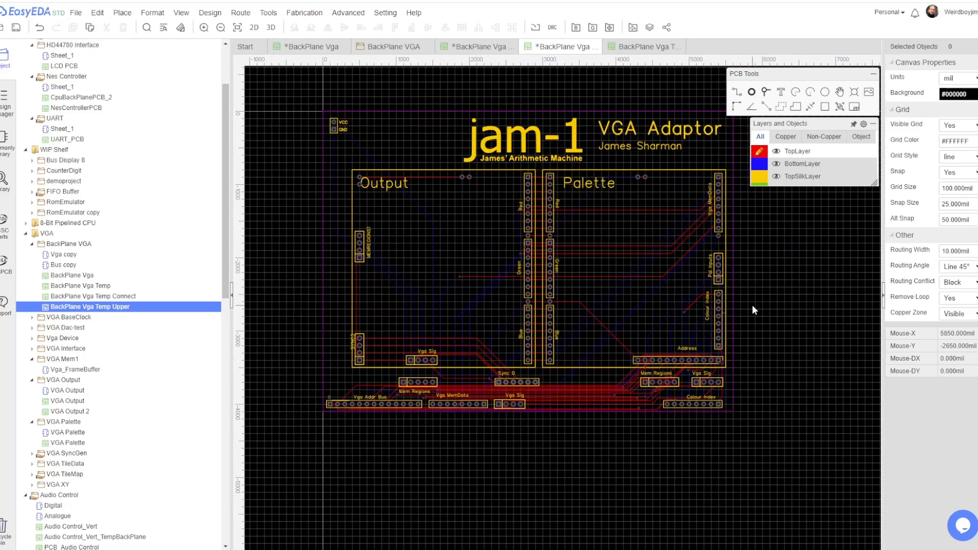
scroll(733, 332, "up", 3)
scroll(354, 371, "down", 5)
- Draw a BottomLayer GND copper area covering the entire board outline
key("b")
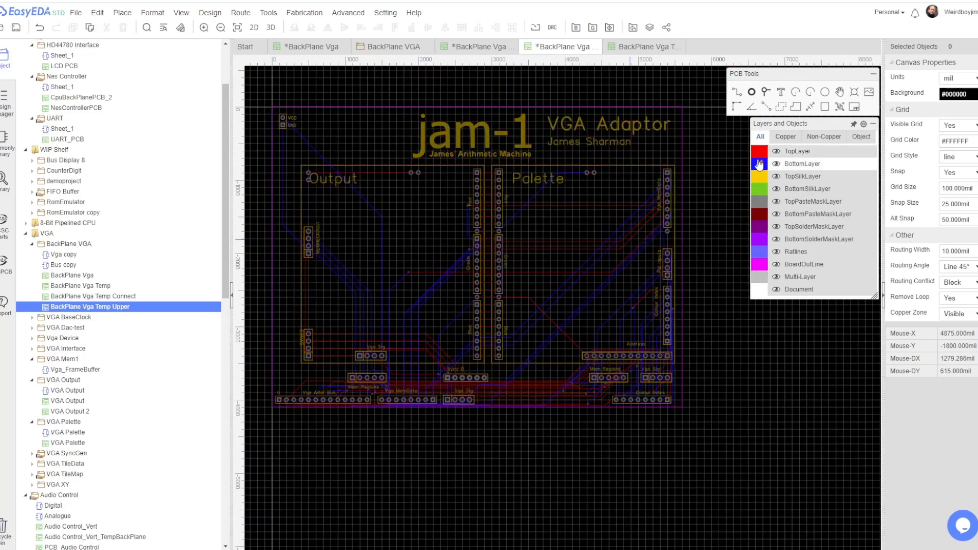
scroll(671, 385, "up", 4)
left_click(671, 381)
scroll(607, 303, "down", 4)
left_click(474, 399)
scroll(377, 210, "up", 3)
left_click(376, 209)
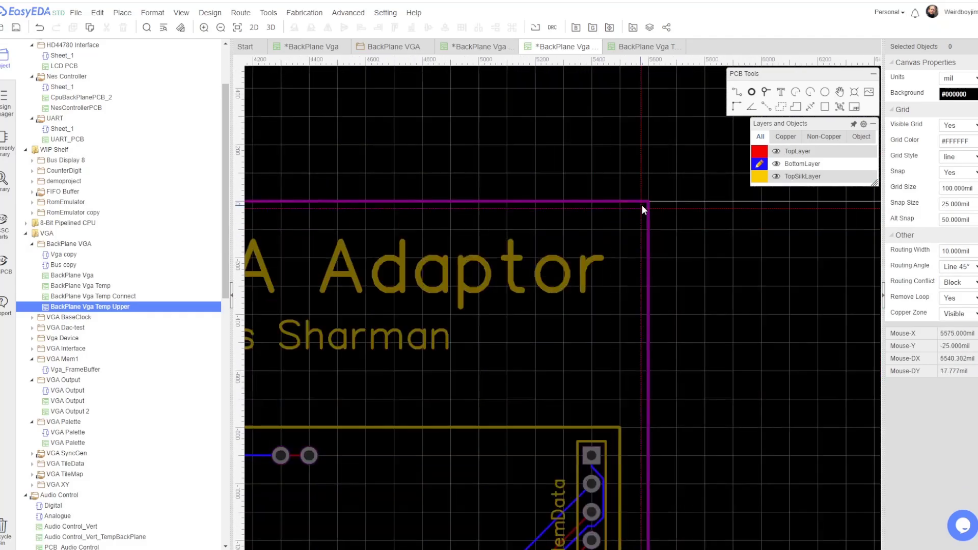
left_click(641, 204)
right_click(641, 204)
scroll(758, 228, "down", 3)
scroll(769, 233, "down", 2)
- Add a grid of vias to the bottom GND copper area and rebuild the copper
key("t")
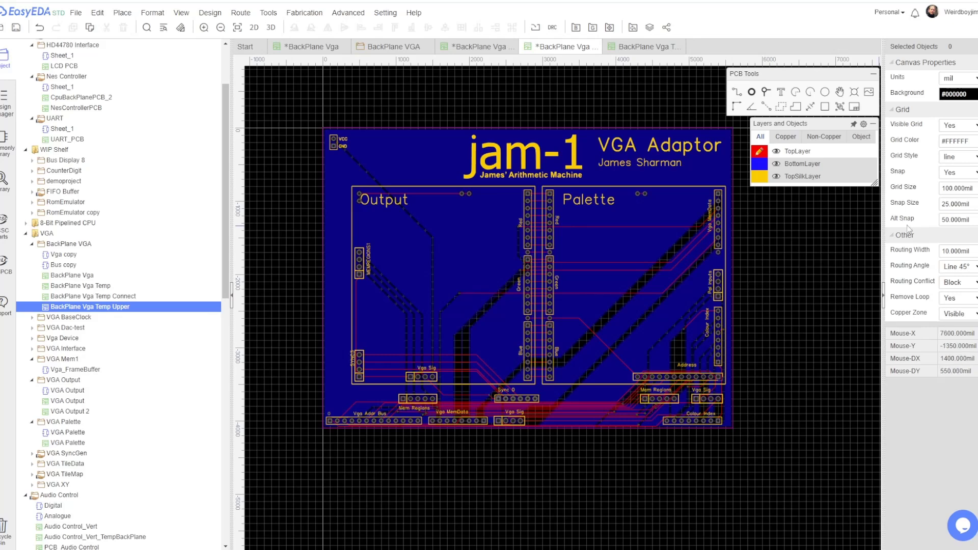
scroll(641, 197, "up", 5)
scroll(640, 197, "down", 5)
left_click(729, 160)
left_click(937, 287)
left_click(515, 331)
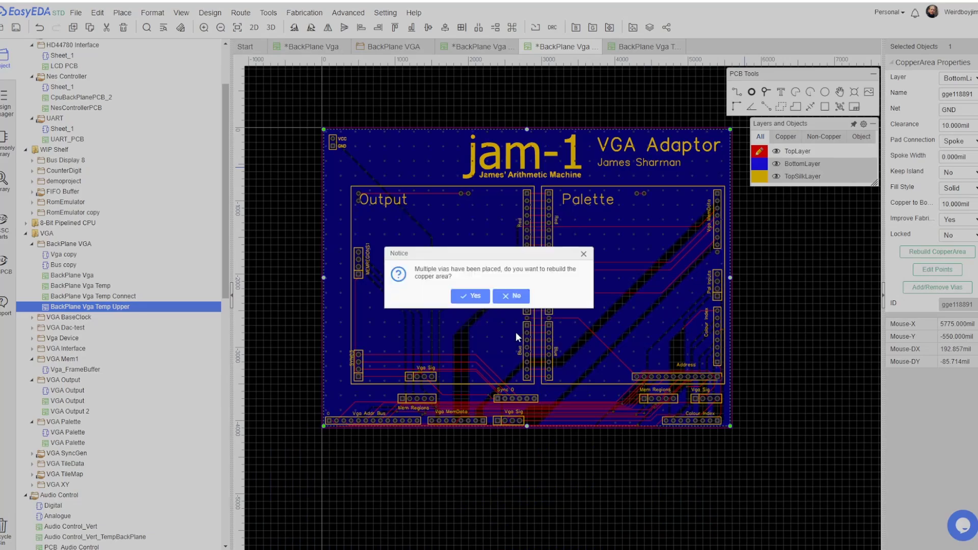
left_click(470, 296)
- Draw a TopLayer copper area covering the entire board outline
scroll(361, 130, "up", 5)
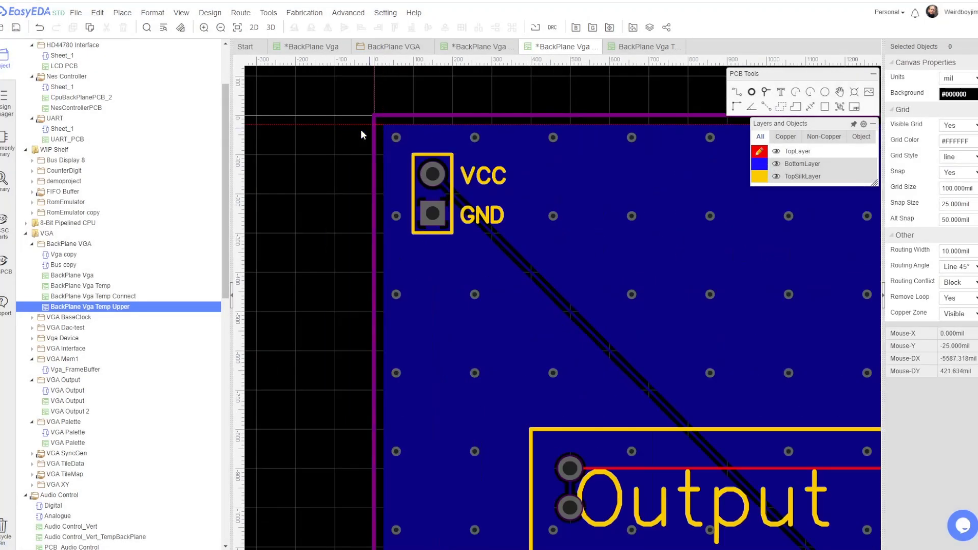
scroll(360, 129, "down", 5)
scroll(409, 329, "up", 5)
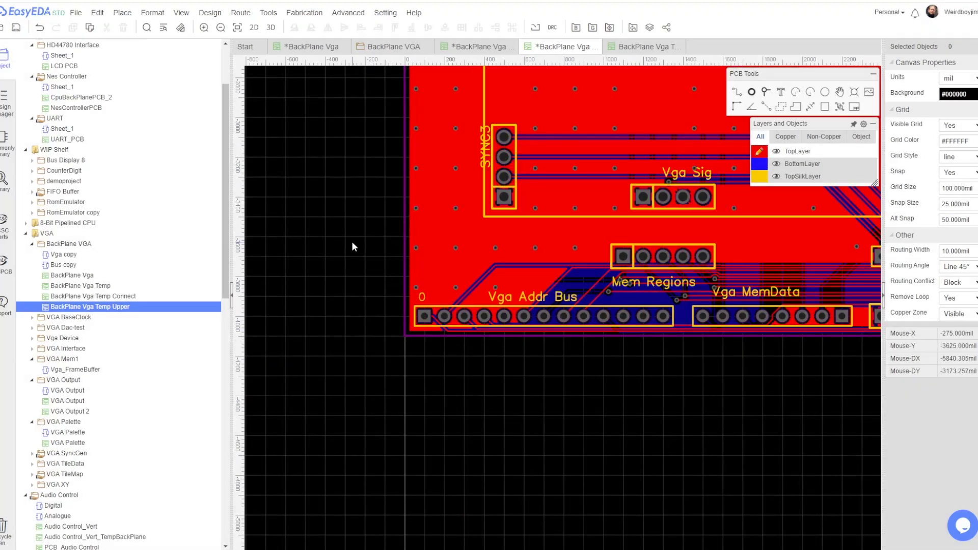
- Inspect the copper fill and tracks around Vga Addr Bus and along the bottom connector row
scroll(424, 337, "up", 3)
scroll(297, 261, "down", 2)
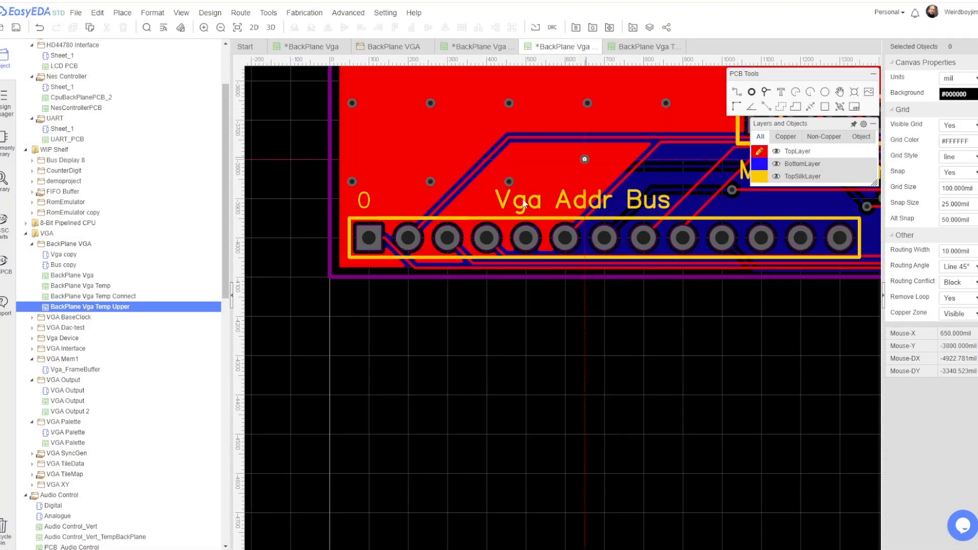
left_click(389, 258)
scroll(519, 362, "down", 2)
right_click_drag(750, 353, 535, 341)
scroll(629, 279, "up", 3)
scroll(628, 280, "down", 6)
right_click_drag(760, 318, 511, 372)
scroll(630, 337, "up", 1)
scroll(629, 337, "down", 2)
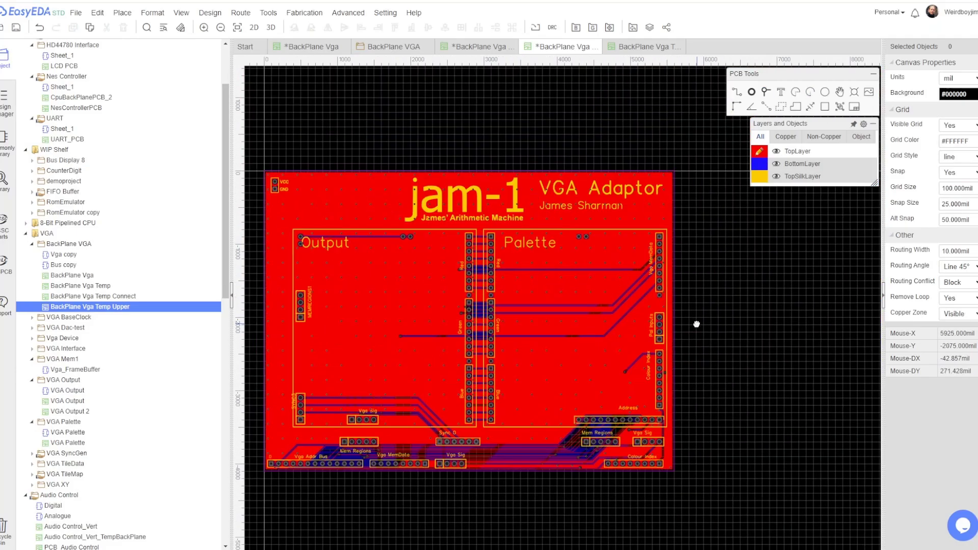
- Check the net on the third Pal Inputs pin and the tracks near that connector
right_click_drag(694, 323, 736, 253)
scroll(736, 253, "up", 4)
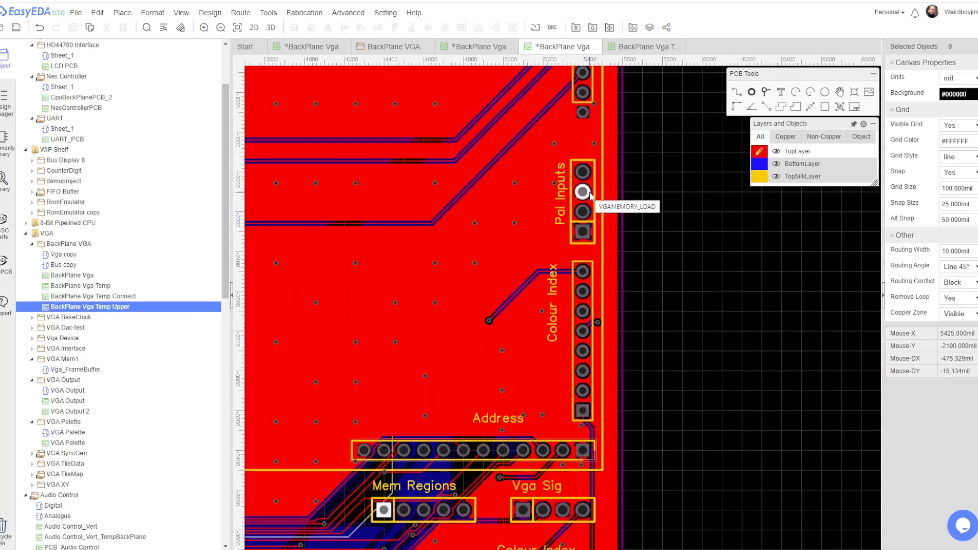
right_click_drag(585, 94, 815, 220)
scroll(665, 283, "down", 5)
scroll(817, 218, "up", 2)
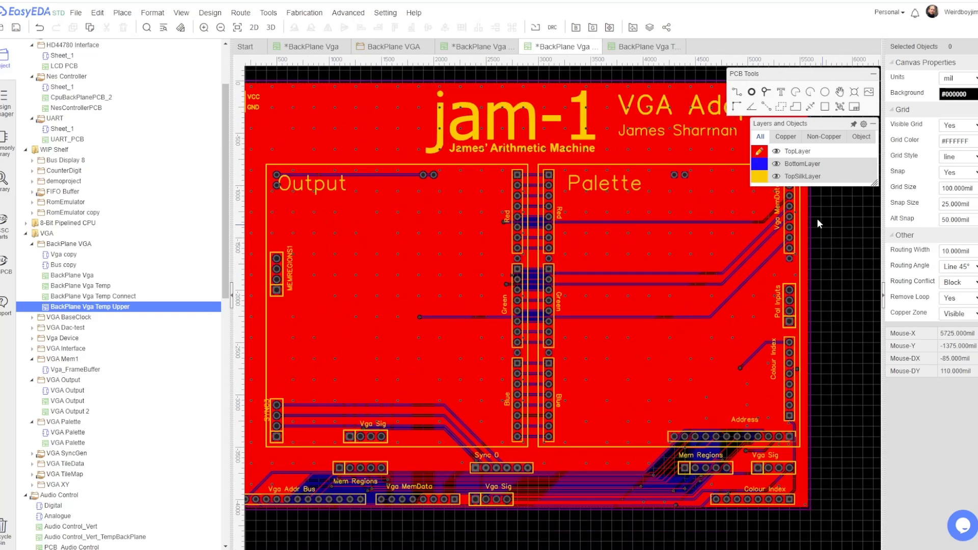
- Hide the top layer and inspect the bottom-layer routing and pin nets around the Sync 0 connector
left_click(776, 151)
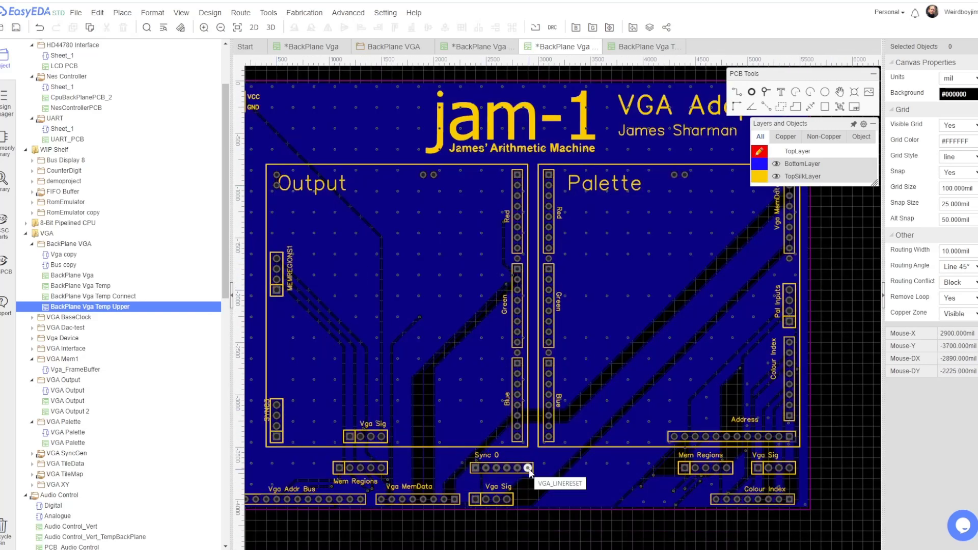
scroll(561, 491, "up", 2)
scroll(561, 491, "down", 2)
scroll(597, 255, "down", 2)
scroll(564, 395, "up", 4)
right_click_drag(564, 396, 492, 386)
scroll(492, 386, "down", 2)
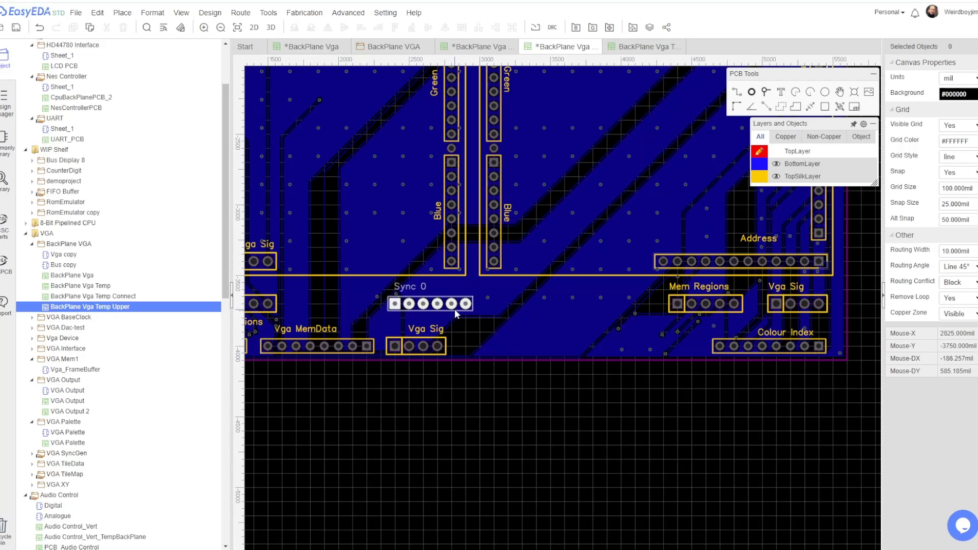
- Clear the routed tracks, vias and copper areas from the upper board
left_click(457, 314)
key("ctrl+c")
left_click(240, 13)
left_click(374, 80)
- Duplicate the Sync 0 connector with its label and place the copy just left of the lower Colour Index connector at Y -4000 mil
left_click(437, 304)
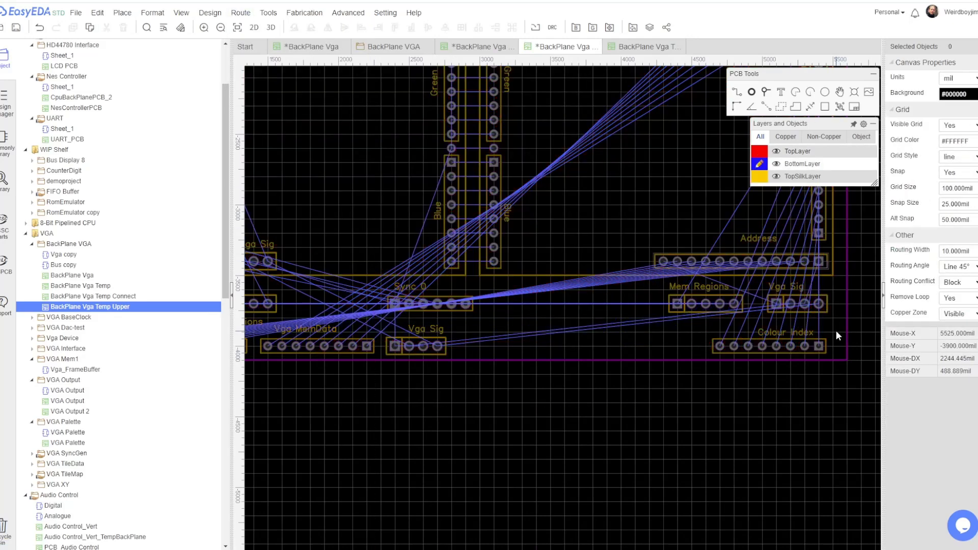
key("ctrl+v")
left_click(663, 346)
scroll(653, 356, "down", 2)
scroll(419, 353, "up", 2)
scroll(418, 352, "up", 2)
- Extend the board outline's lower edge further below the bottom connector row, to about Y -4200 mil
left_click_drag(419, 304, 417, 332)
scroll(356, 332, "down", 3)
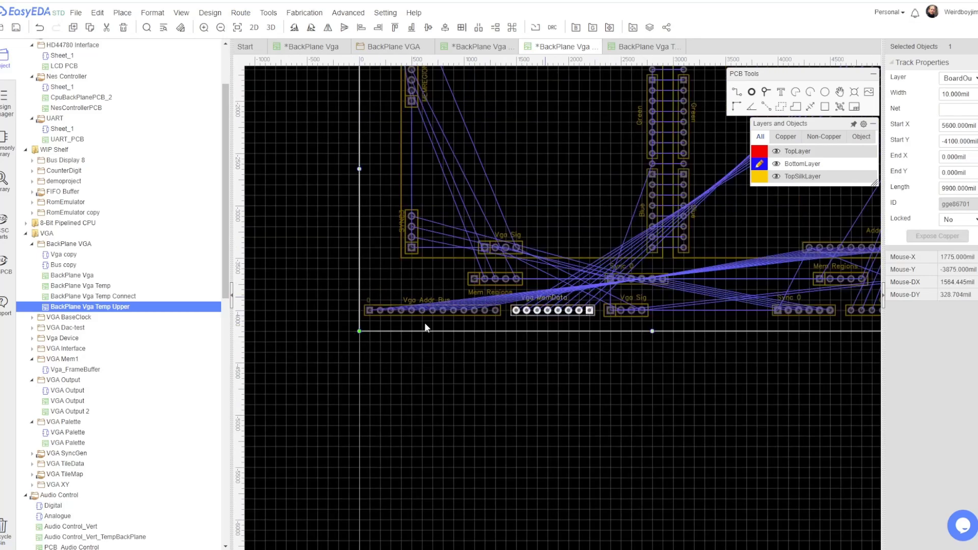
scroll(480, 372, "down", 2)
scroll(690, 363, "up", 4)
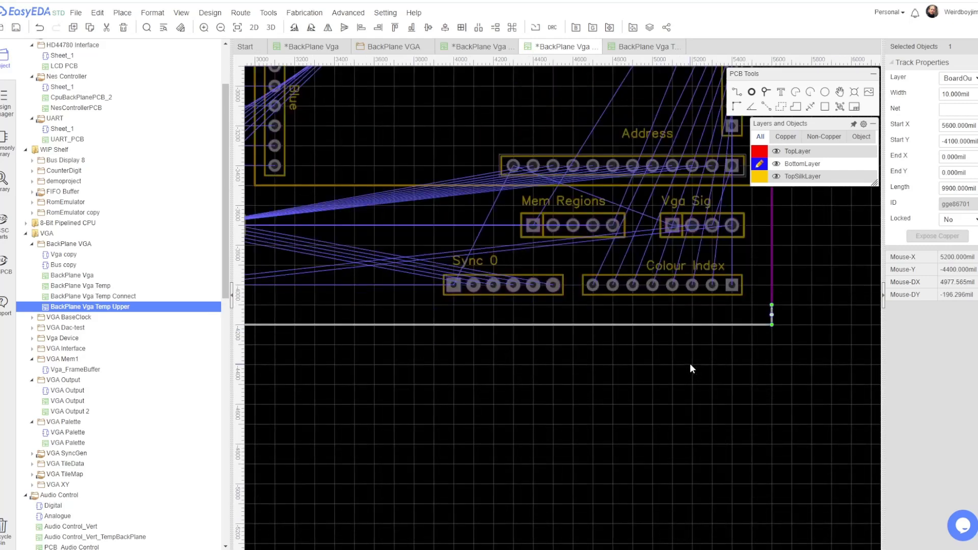
left_click(802, 316)
scroll(803, 317, "down", 1)
right_click_drag(525, 350, 801, 397)
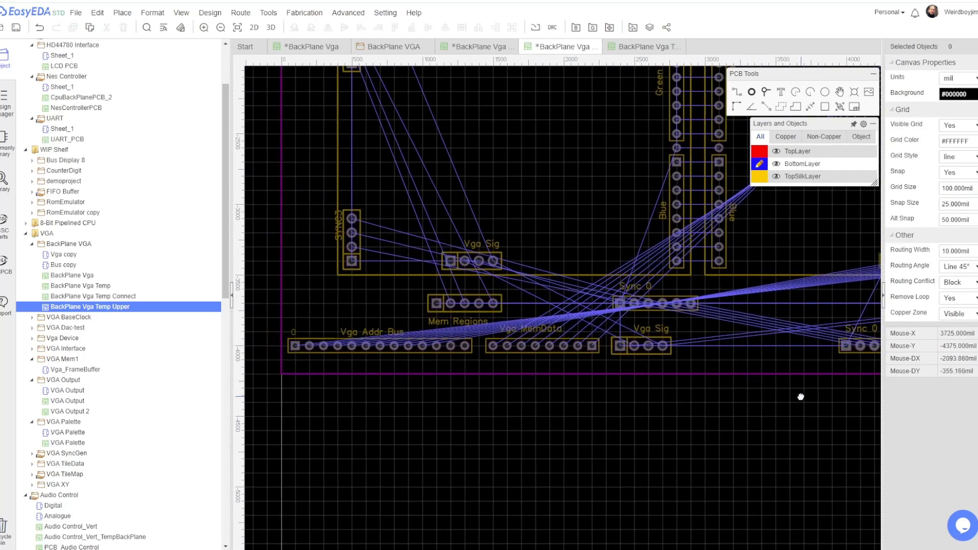
left_click_drag(564, 372, 563, 367)
- Run the local auto router again on all layers for the board with the added Sync 0 connector
left_click(240, 13)
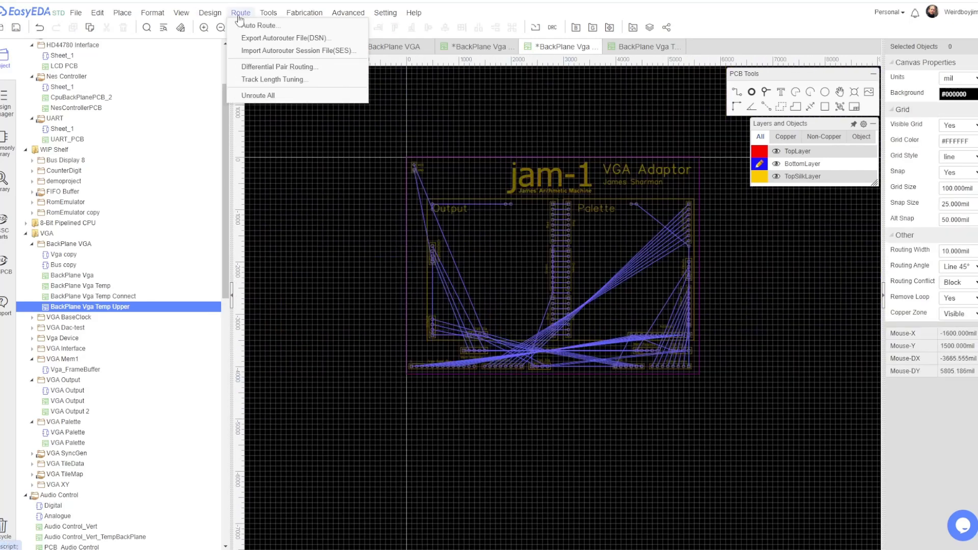
left_click(252, 25)
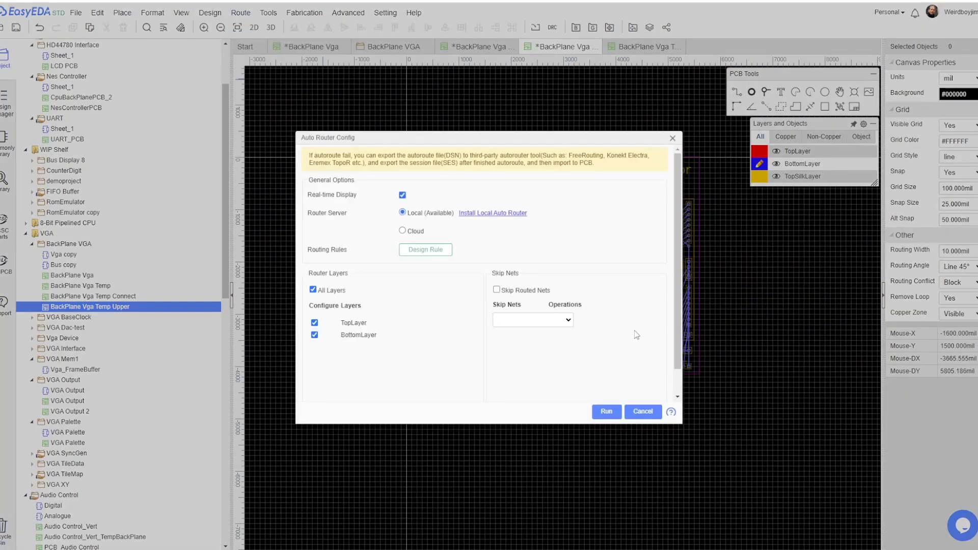
left_click(606, 411)
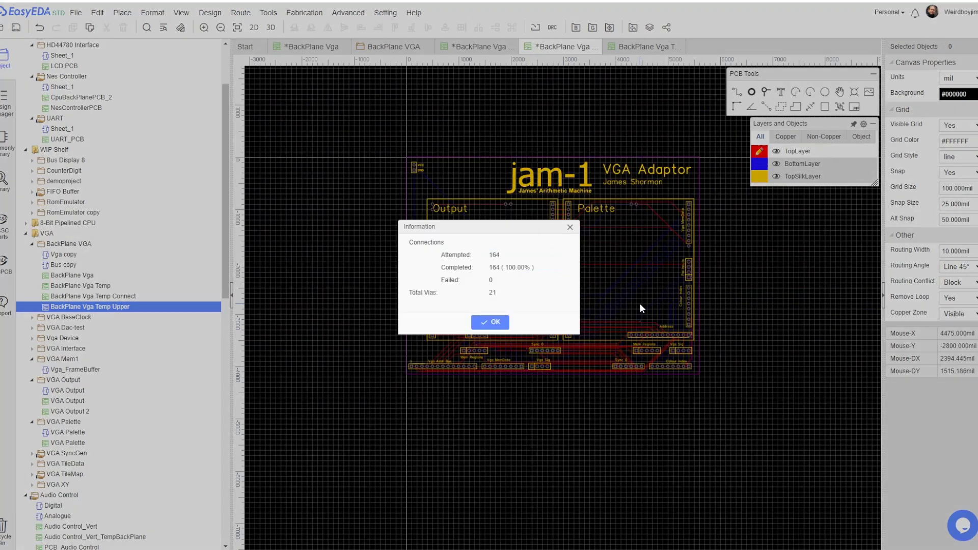
- Draw a GND copper area on the bottom layer following the upper board's outline
left_click(490, 322)
scroll(497, 321, "up", 3)
scroll(451, 267, "down", 2)
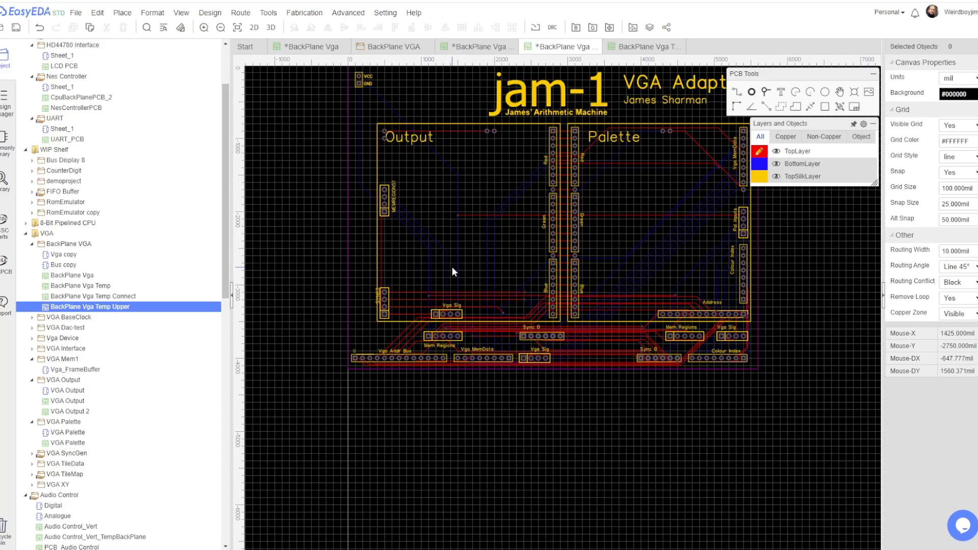
scroll(739, 430, "up", 3)
left_click(726, 351)
left_click(321, 355)
left_click(344, 205)
scroll(764, 203, "up", 4)
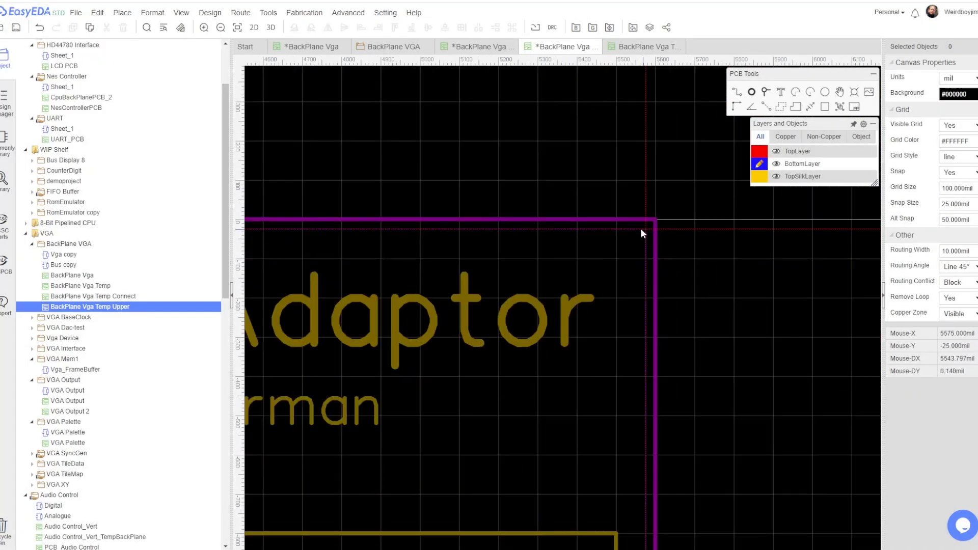
left_click(651, 222)
right_click(649, 227)
- Fill the bottom GND copper area with a grid of stitching vias
scroll(650, 234, "down", 5)
scroll(640, 236, "up", 3)
left_click(646, 247)
left_click(657, 247)
left_click(936, 287)
left_click(511, 335)
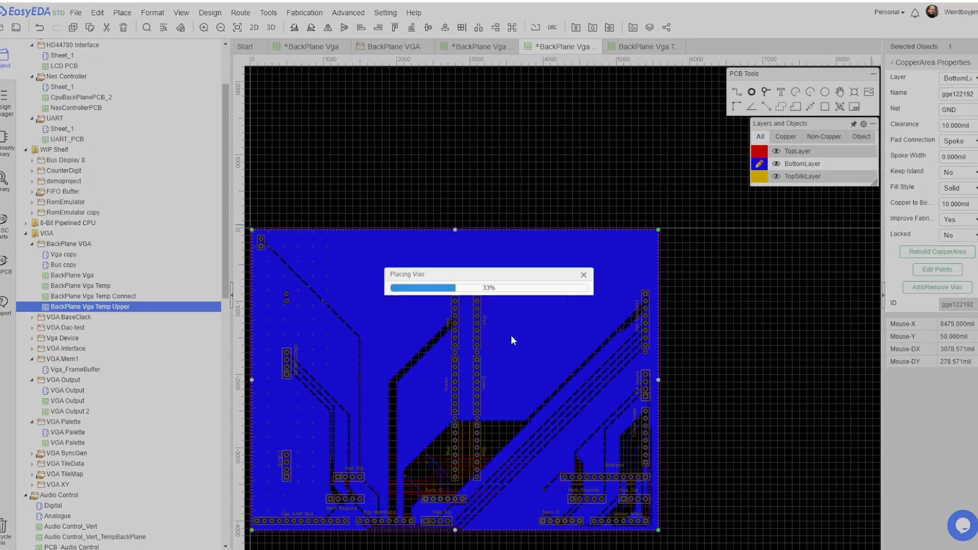
- Place an extra GND via near the board's lower-right corner at X 5550, Y -4100 mil
scroll(664, 498, "up", 3)
right_click_drag(664, 498, 770, 351)
scroll(789, 405, "up", 4)
key("v")
left_click(672, 408)
scroll(769, 352, "down", 5)
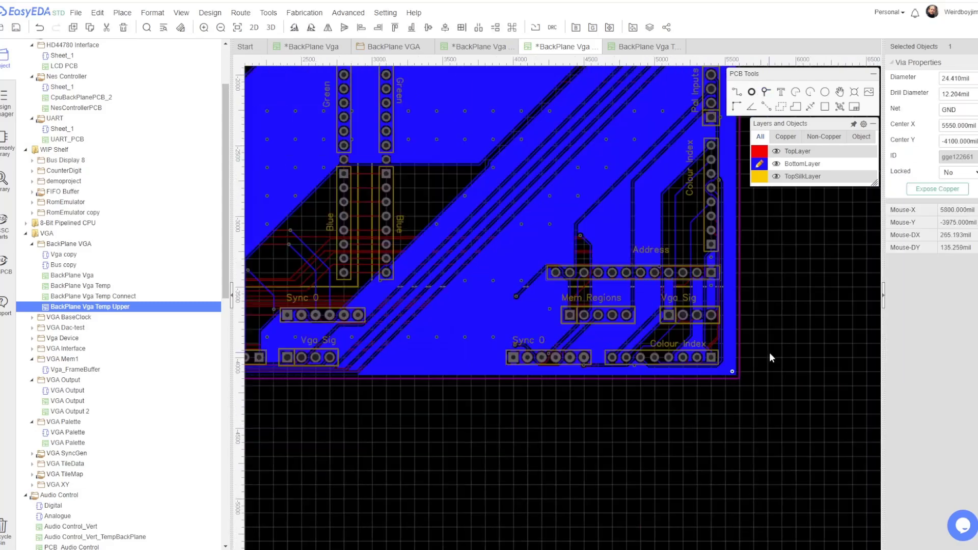
- Switch to the top layer and add another via between the lower Vga Addr Bus and Vga MemData connectors
scroll(336, 356, "up", 6)
left_click(431, 389)
scroll(453, 365, "down", 5)
scroll(705, 380, "up", 5)
left_click(759, 152)
scroll(668, 278, "down", 3)
scroll(652, 306, "up", 3)
key("v")
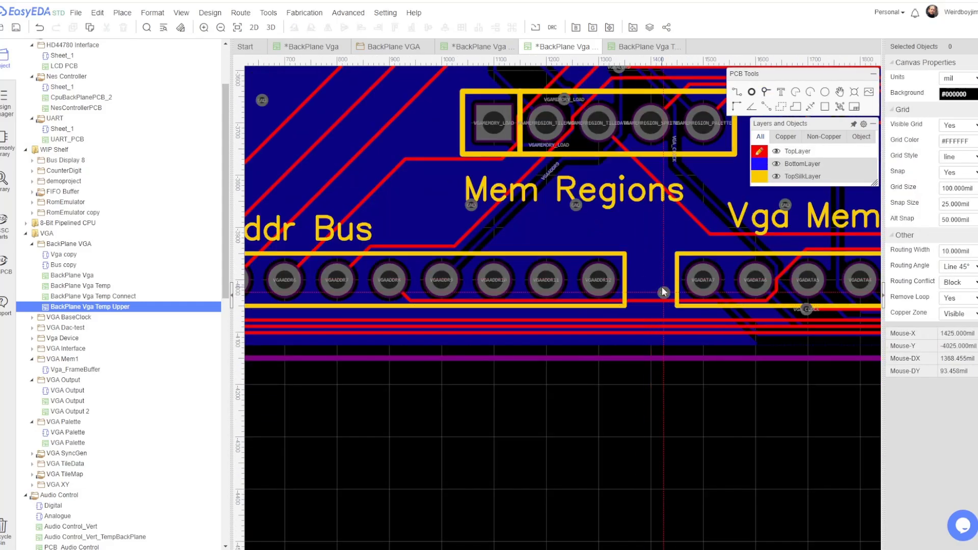
scroll(556, 363, "down", 6)
- Draw a top-layer copper area covering the whole board just inside its outline
key("e")
left_click(511, 227)
scroll(671, 190, "up", 5)
left_click(536, 238)
scroll(537, 238, "down", 5)
scroll(530, 443, "up", 5)
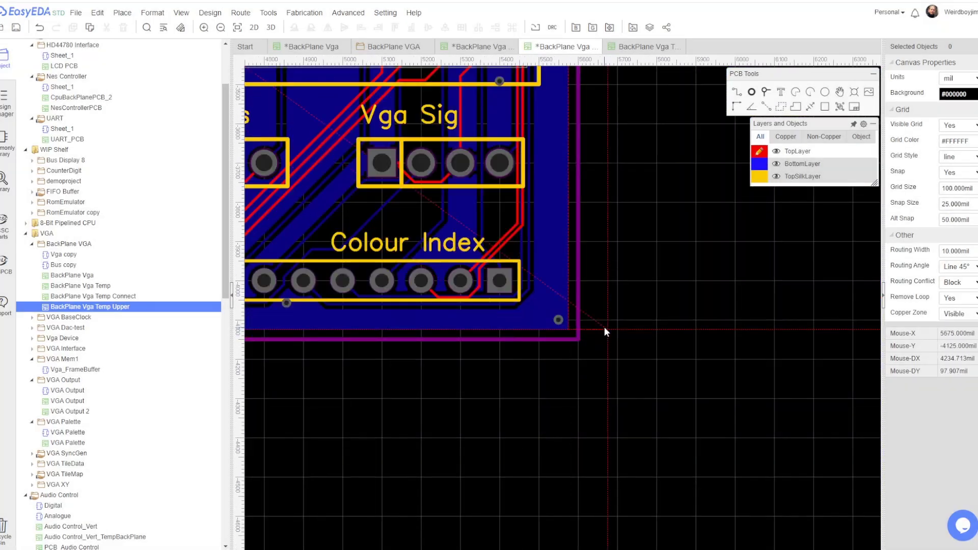
left_click(570, 329)
scroll(499, 371, "down", 5)
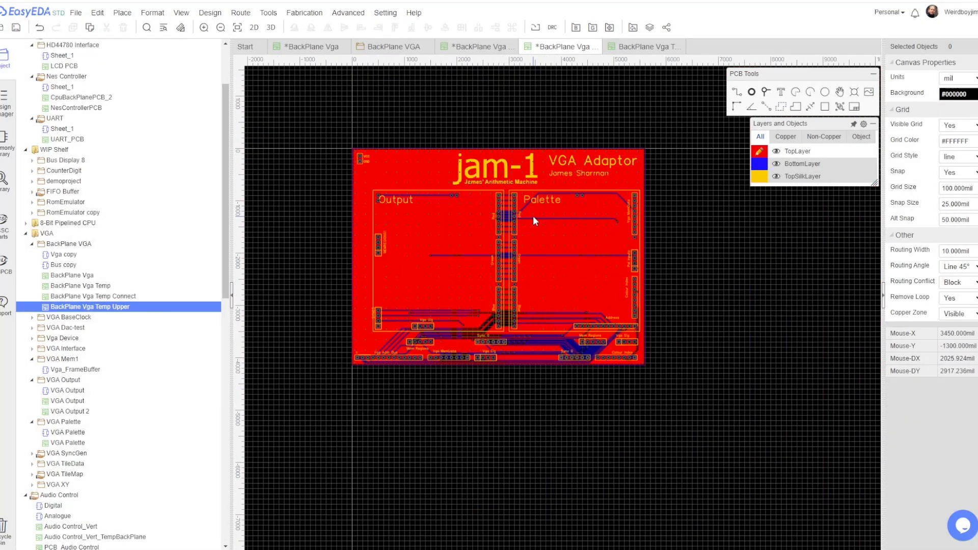
- Move the author's name text slightly down to open a gap below the VGA Adaptor title
left_click(593, 161)
left_click(680, 189)
scroll(554, 145, "up", 5)
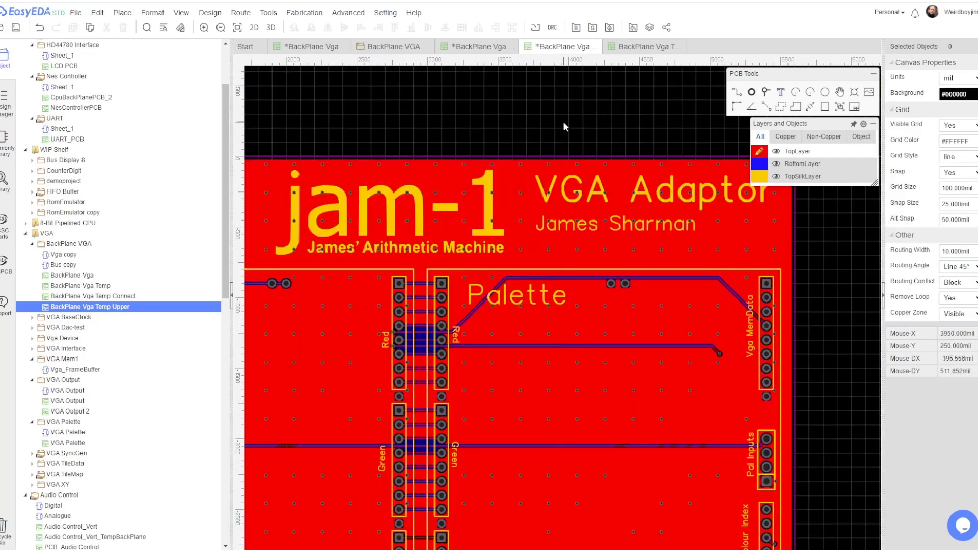
left_click_drag(559, 230, 558, 255)
- Add the top silkscreen text "Output Stages" between the VGA Adaptor title and the author's name
left_click(780, 92)
left_click(759, 176)
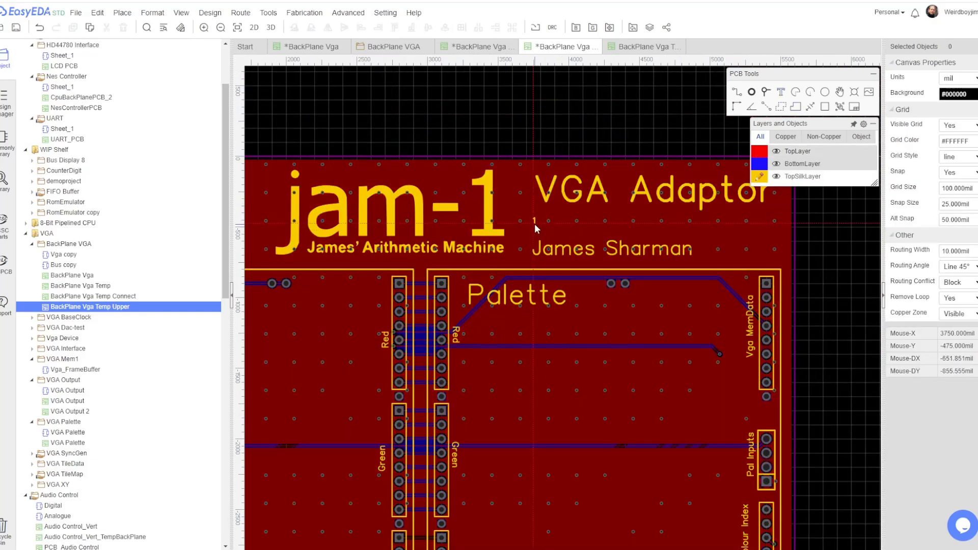
left_click(536, 220)
double_click(966, 94)
type("Output Stages")
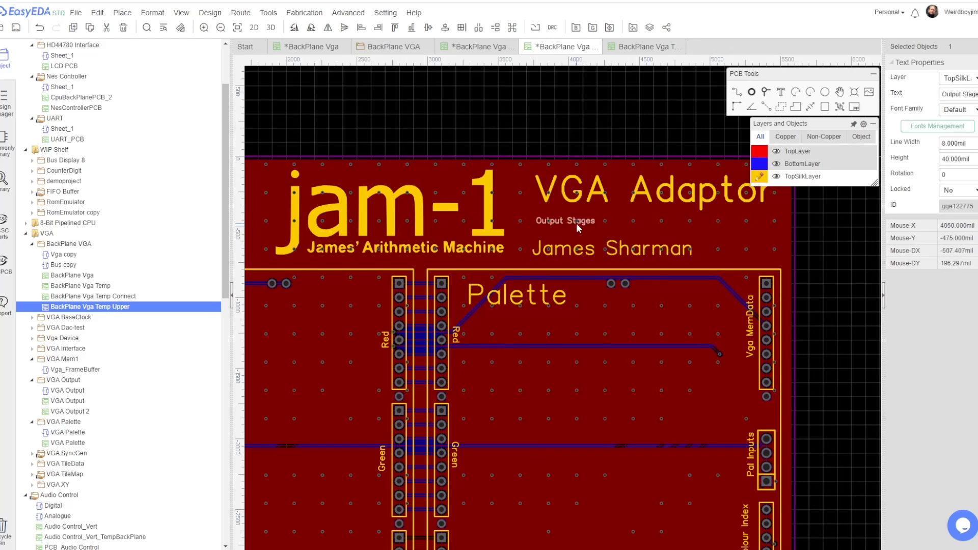
left_click(828, 201)
- Add the repeated JLC order-number placeholder as top silkscreen text under the Output heading
scroll(832, 247, "down", 5)
right_click_drag(844, 302, 813, 279)
left_click(780, 92)
left_click(545, 268)
triple_click(962, 95)
type("JLCJLCJL")
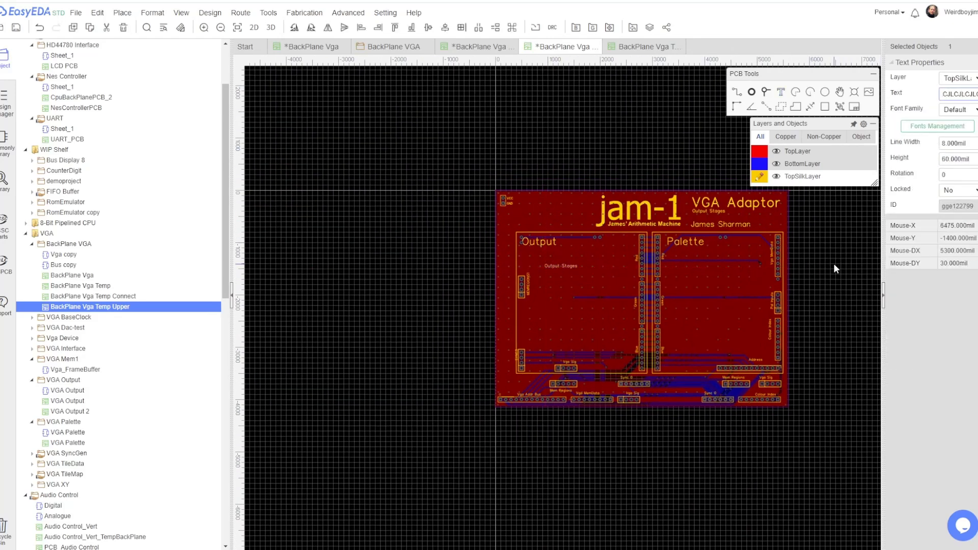
scroll(589, 263, "up", 3)
scroll(543, 243, "down", 3)
right_click_drag(824, 244, 783, 268)
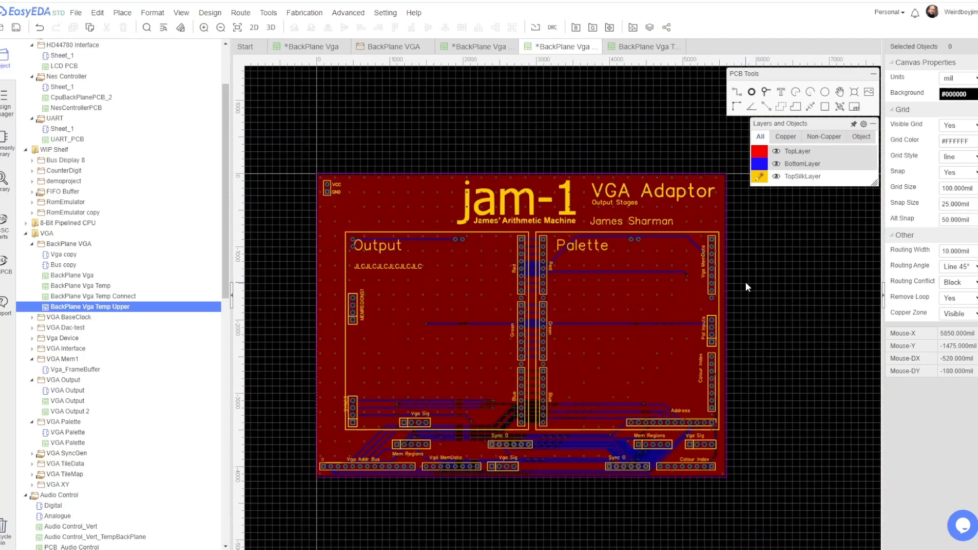
- Save BackPlane Vga Temp Upper, overwriting the updated version of the file
left_click(76, 12)
left_click(99, 55)
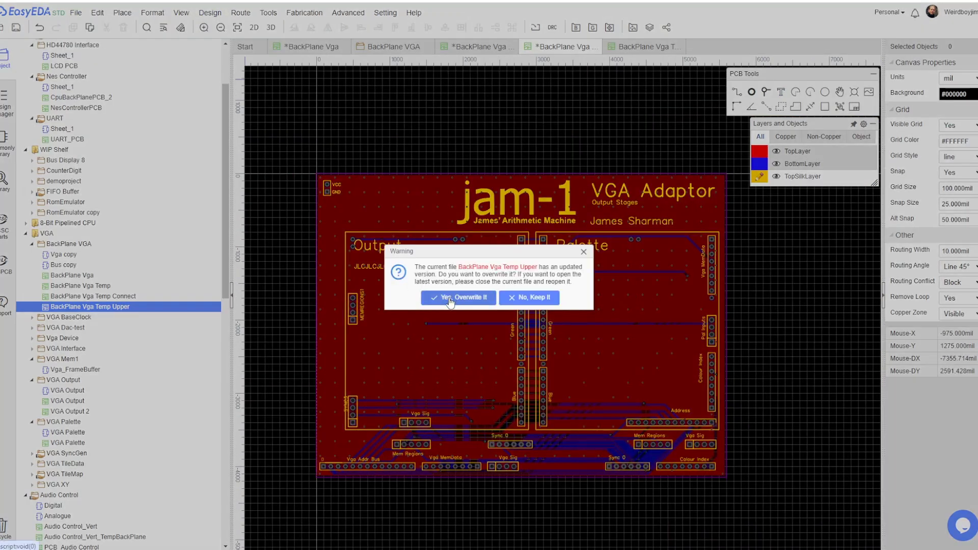
left_click(450, 298)
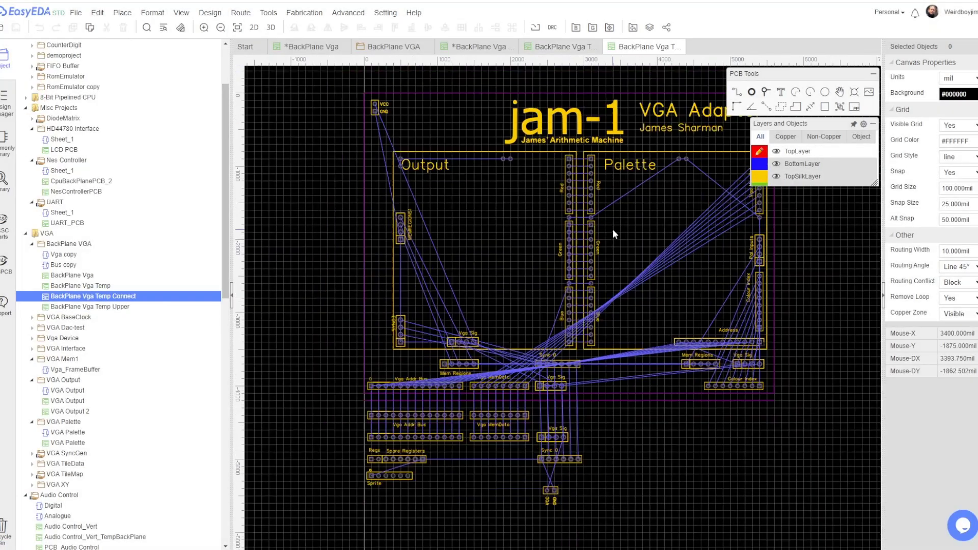
- On BackPlane Vga Temp Connect, delete everything except the two facing Vga Addr Bus and Vga MemData connector pairs
left_click_drag(410, 371, 651, 468)
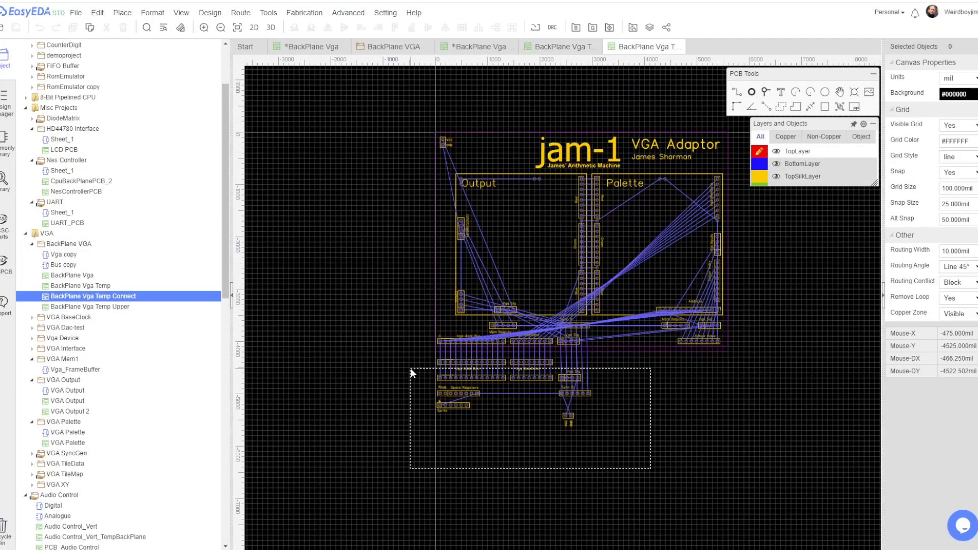
key("Delete")
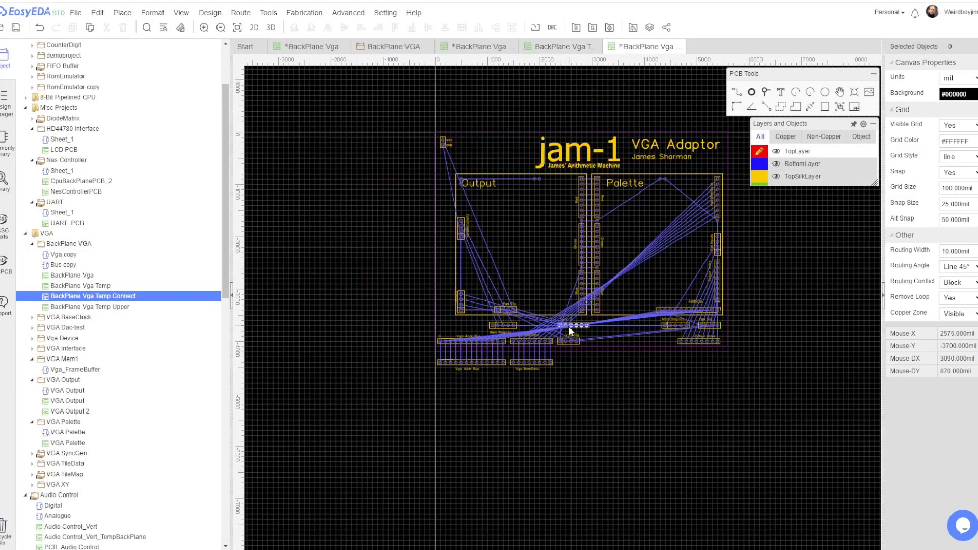
scroll(568, 326, "up", 2)
left_click(608, 375)
key("Delete")
scroll(608, 372, "down", 2)
left_click_drag(787, 353, 458, 152)
key("Delete")
scroll(447, 399, "up", 2)
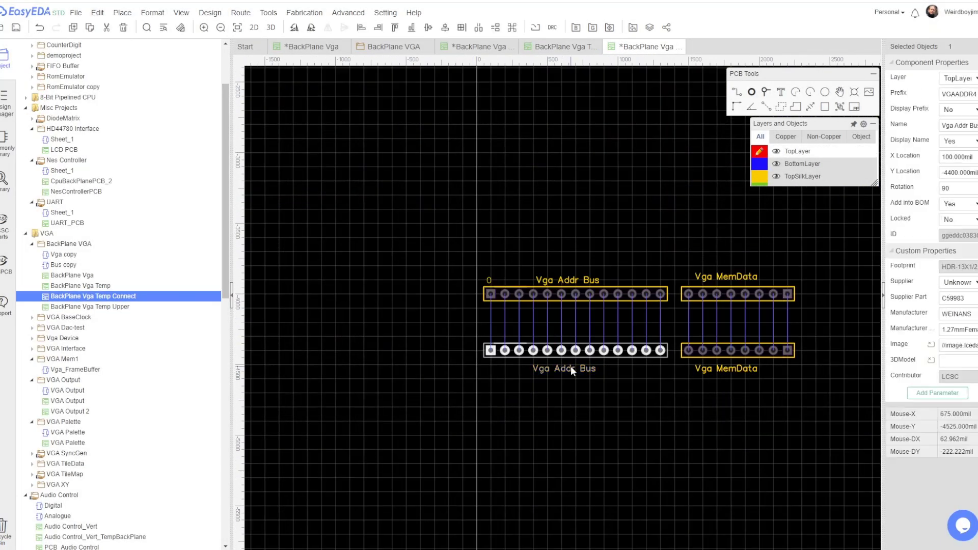
- Move the connector labels and the 0 marker between the two connector rows and remove the duplicate lower labels
left_click_drag(570, 368, 571, 333)
left_click_drag(564, 280, 564, 311)
left_click_drag(732, 278, 732, 312)
left_click_drag(731, 368, 731, 333)
left_click_drag(489, 280, 490, 309)
left_click_drag(820, 366, 560, 327)
key("Delete")
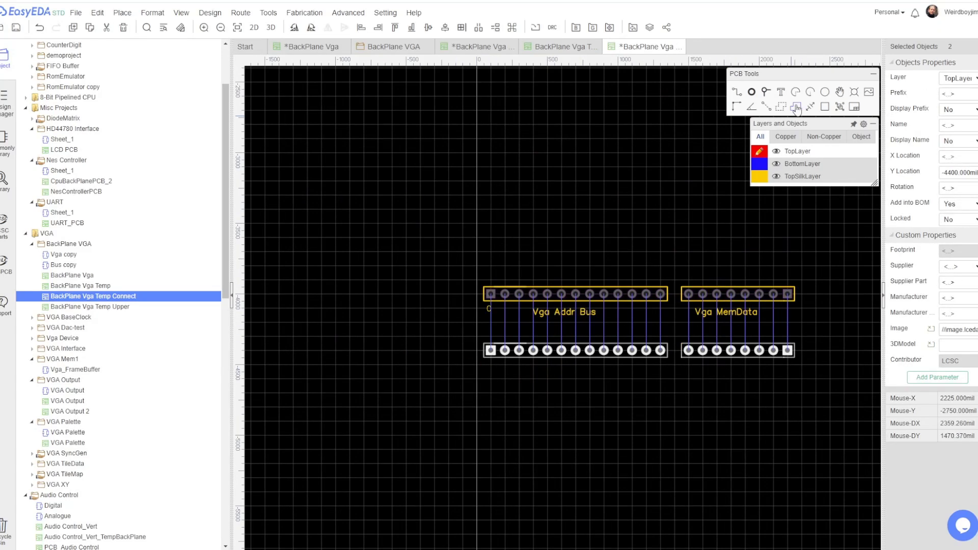
- Draw a top-layer rectangle closely enclosing the four remaining connectors
left_click(797, 265)
left_click(824, 106)
left_click(797, 151)
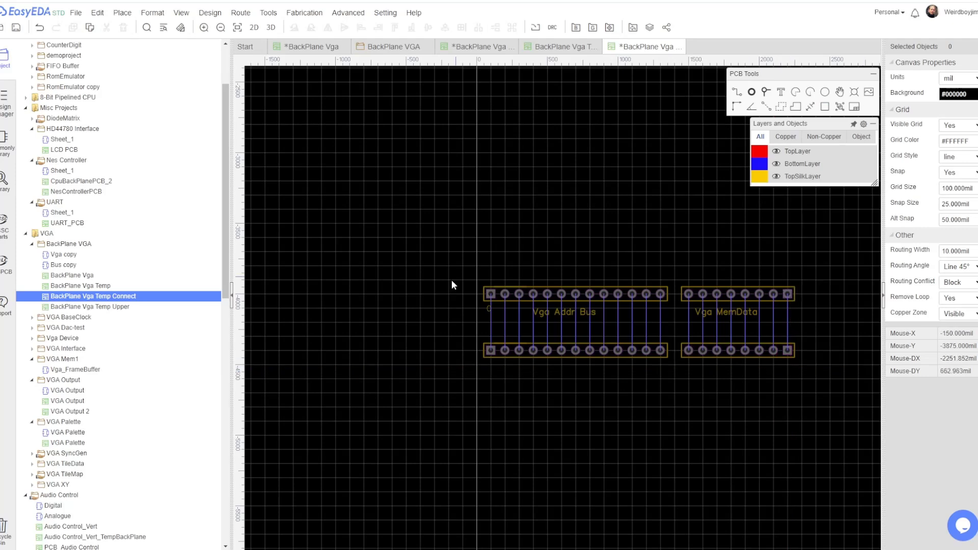
scroll(480, 283, "up", 2)
left_click(481, 282)
scroll(406, 309, "down", 2)
left_click(774, 369)
left_click(772, 326)
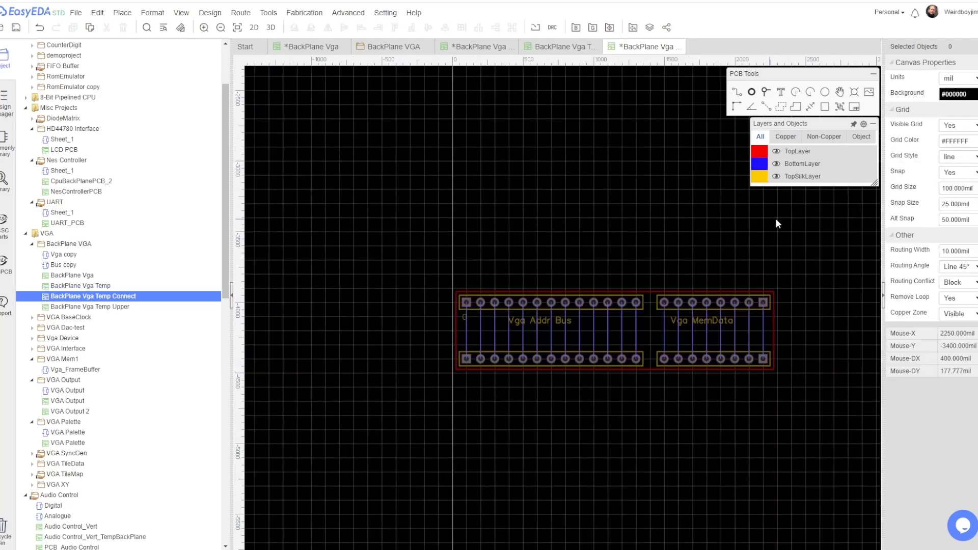
- Trace the rectangle on the BoardOutLine layer as a closed board outline of about 57.15 by 13.97 mm
left_click(957, 78)
left_click(803, 265)
left_click(736, 92)
scroll(456, 291, "up", 2)
left_click(455, 291)
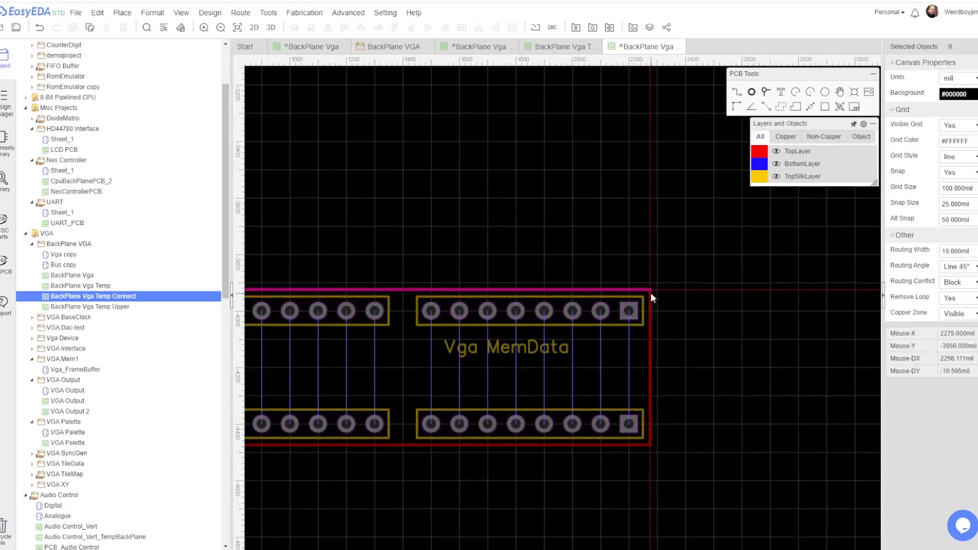
left_click(650, 293)
left_click(650, 448)
left_click(561, 420)
left_click(560, 264)
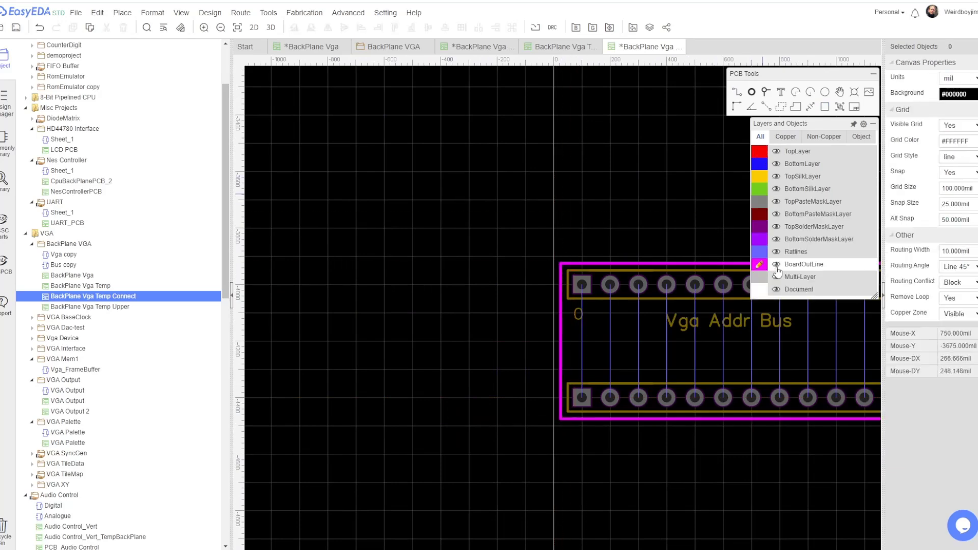
- Route a top-layer track between the two square Vga MemData pads and set its width to 30 mil
scroll(596, 265, "down", 3)
key("t")
scroll(722, 369, "up", 1)
left_click(737, 283)
left_click(737, 396)
left_click(741, 340)
double_click(946, 94)
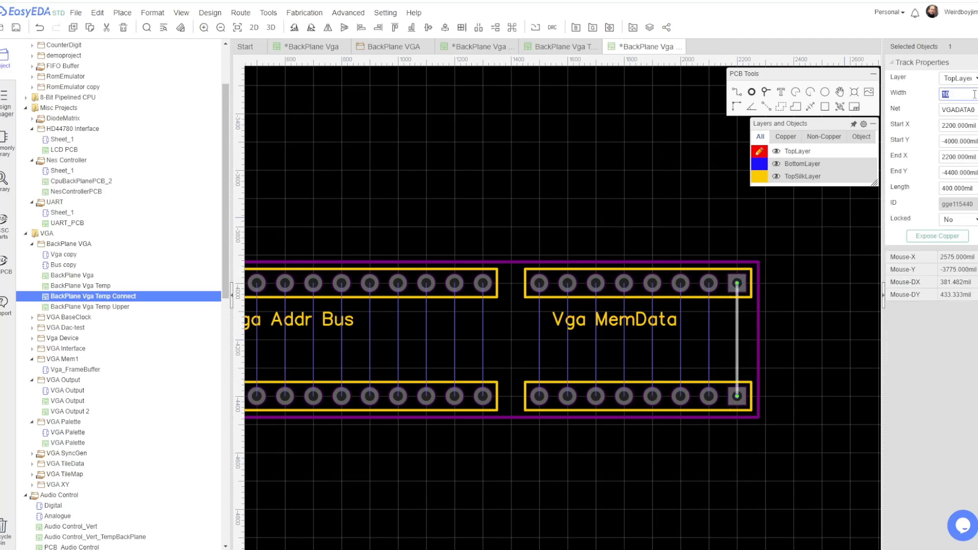
type("30")
- Connect the remaining facing Vga MemData pads with straight 30 mil top-layer tracks
left_click(736, 92)
left_click(653, 283)
left_click(624, 397)
left_click(623, 283)
left_click(595, 397)
left_click(596, 283)
left_click(567, 396)
left_click(567, 284)
left_click(539, 396)
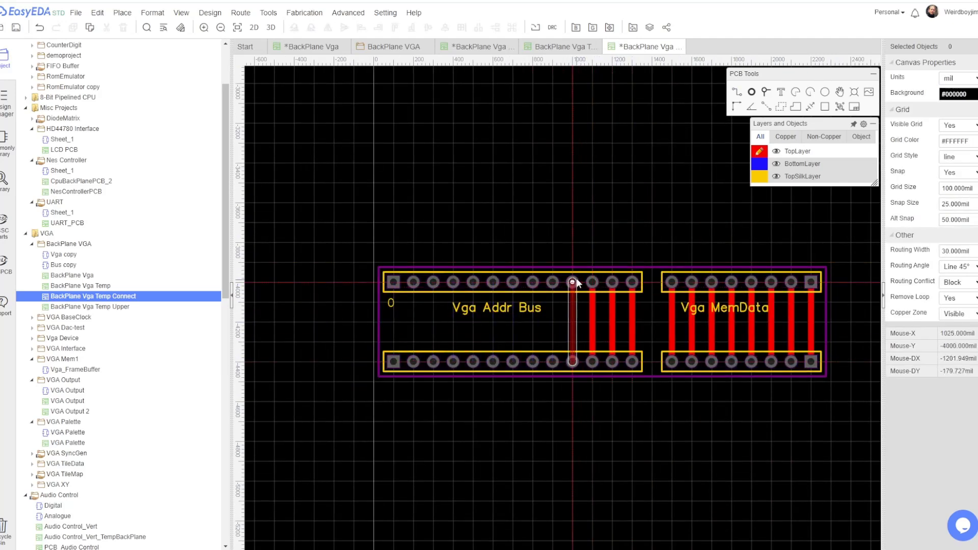
- Connect all facing Vga Addr Bus pads with straight 30 mil top-layer tracks
left_click(551, 362)
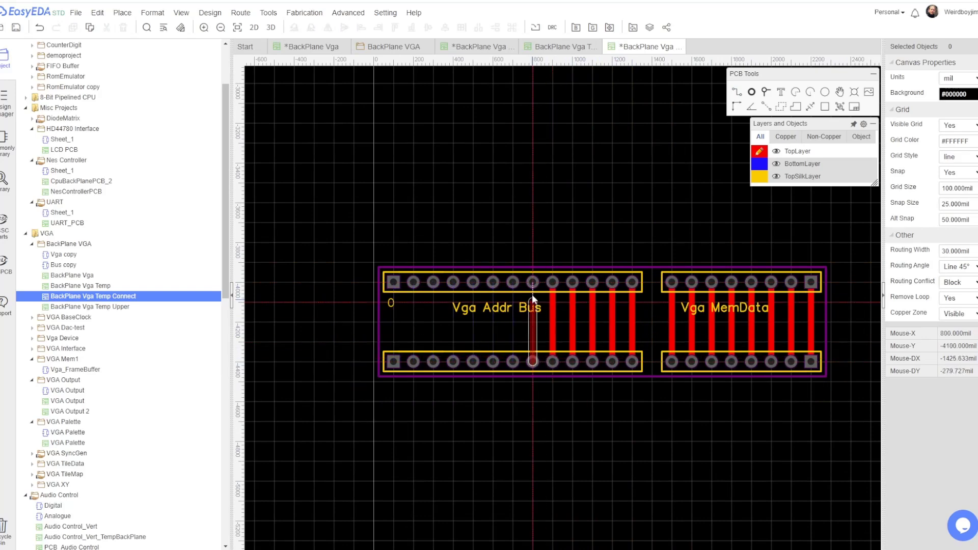
left_click(493, 282)
left_click(473, 282)
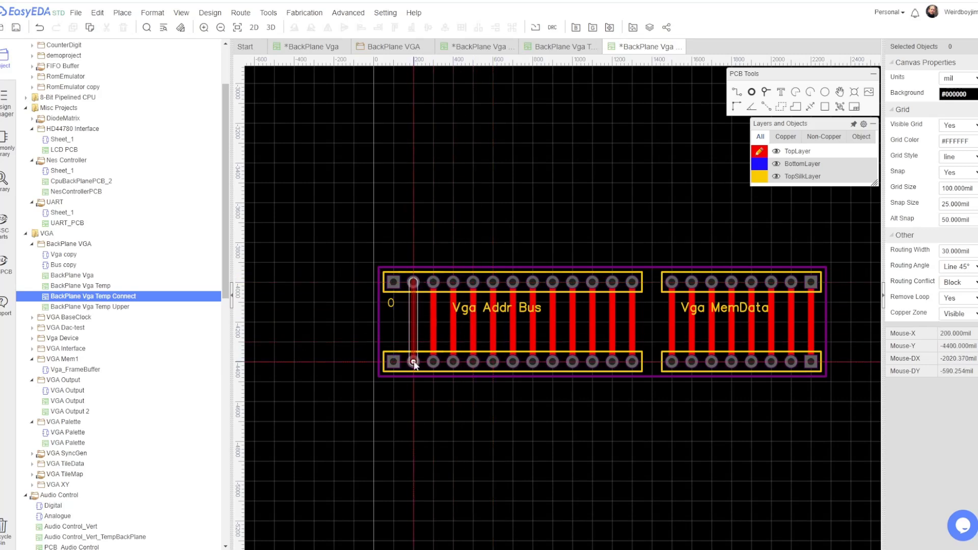
left_click(395, 357)
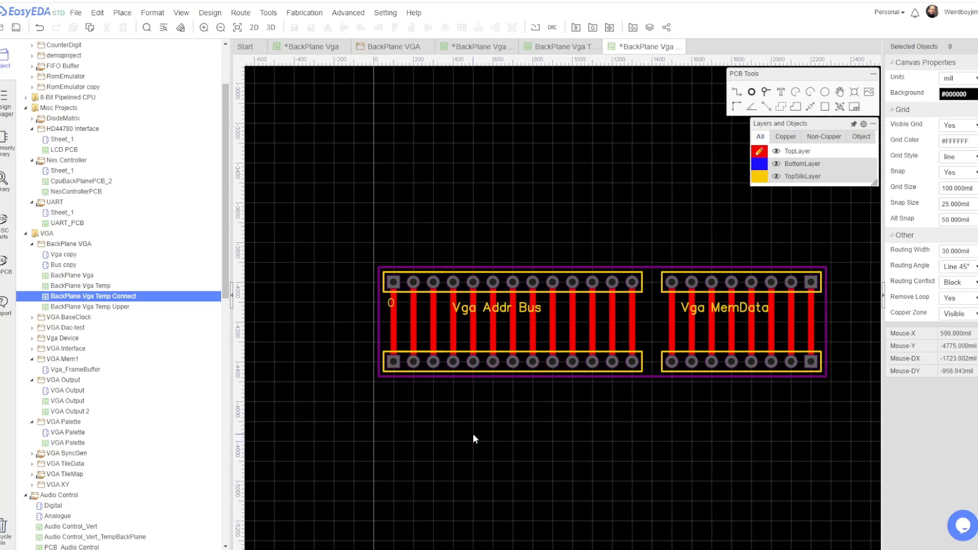
- Save the connect board and start generating its Gerber fabrication files with a design rule check
key("ctrl+s")
left_click(76, 12)
left_click(142, 141)
left_click(466, 296)
- Set the connect board's PCB color to Purple and send its order data to JLCPCB
left_click(690, 221)
left_click(690, 220)
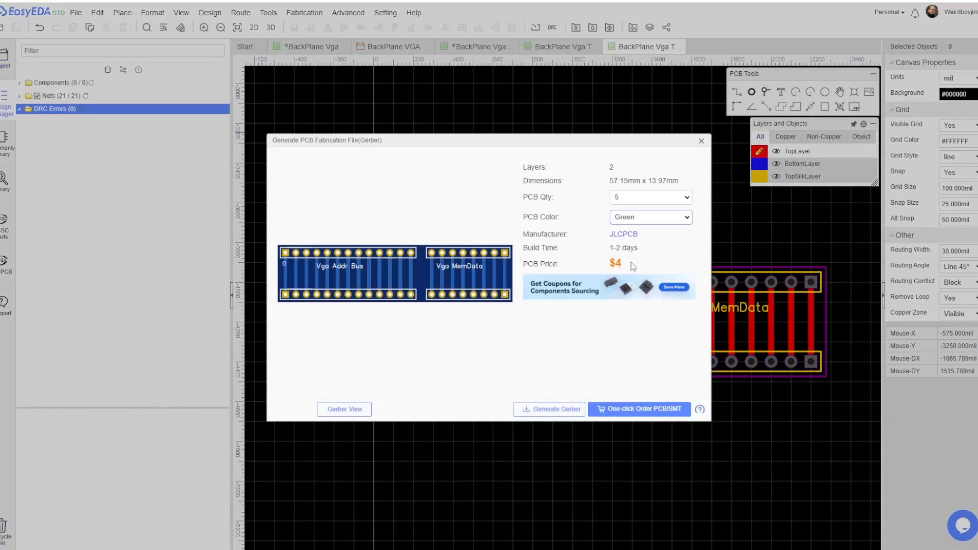
left_click(686, 217)
left_click(679, 241)
left_click(639, 409)
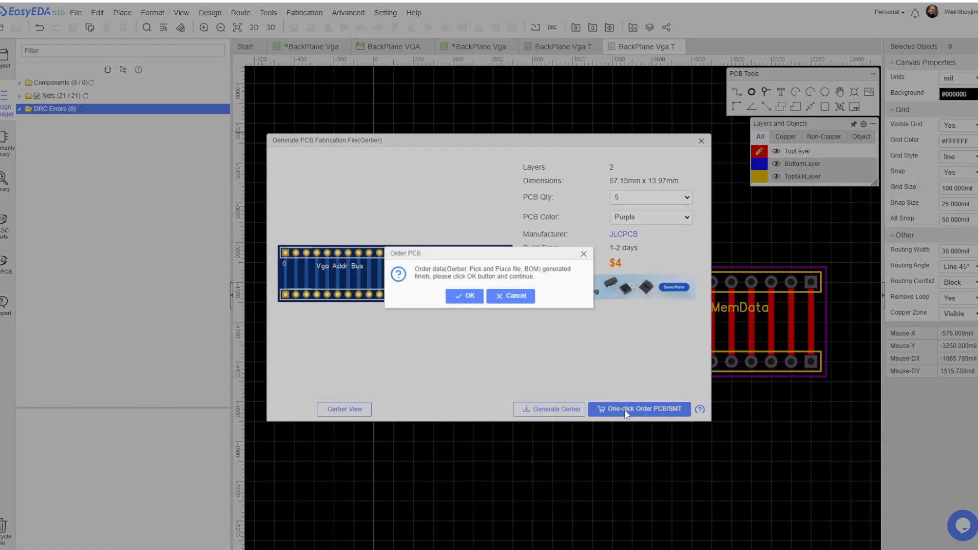
left_click(461, 295)
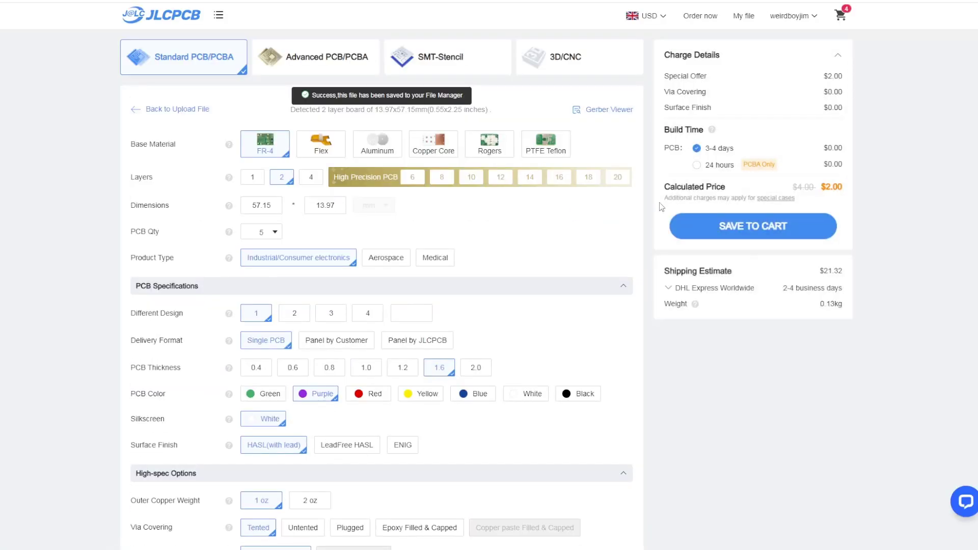
- Review the purple board's order options on JLCPCB and save the order to the cart
scroll(757, 375, "down", 8)
scroll(756, 372, "up", 9)
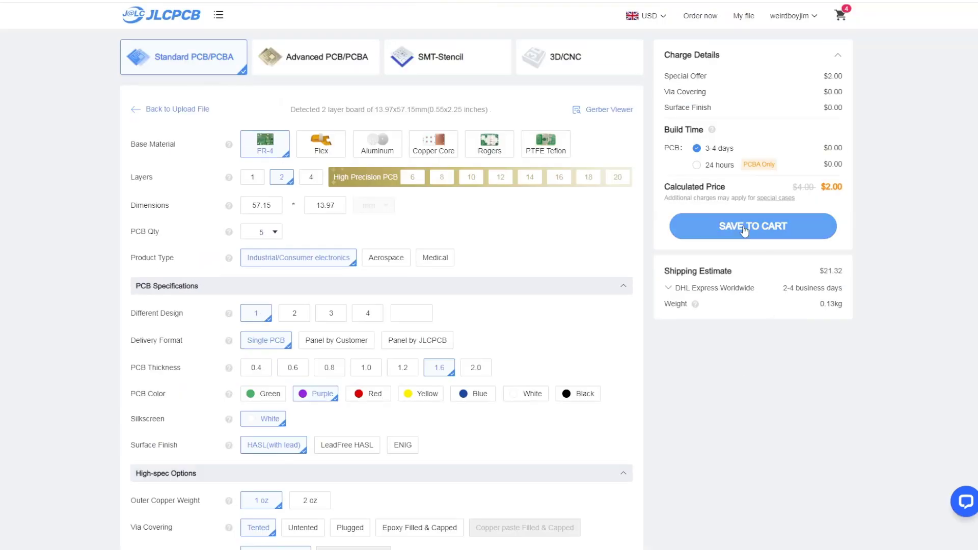
left_click(744, 226)
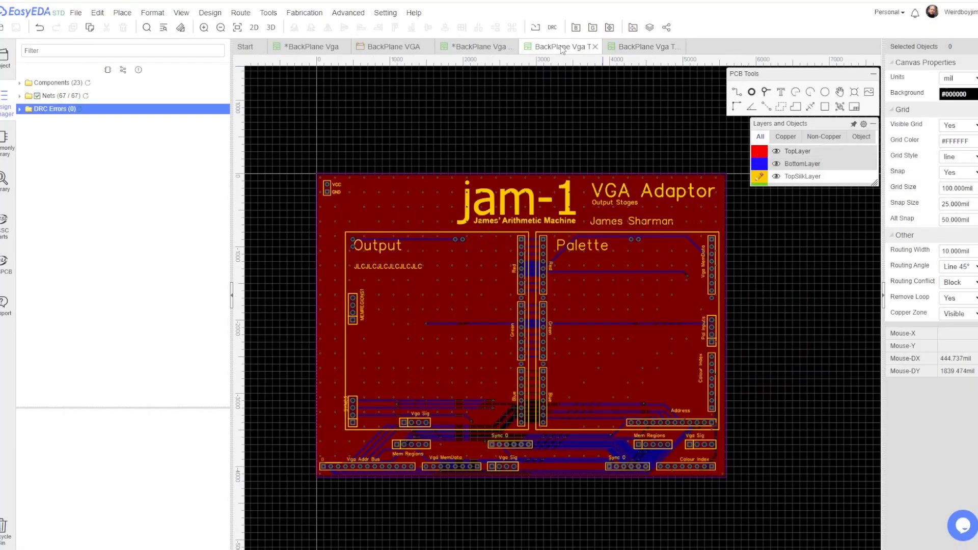
- Expand the upper board's net list and start generating its Gerber files with a design rule check
left_click(85, 96)
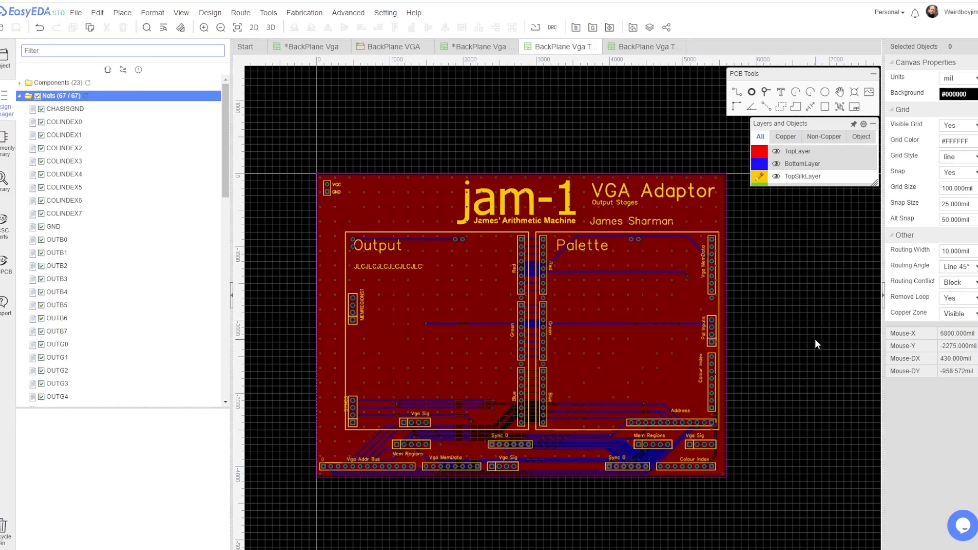
left_click(75, 12)
left_click(130, 137)
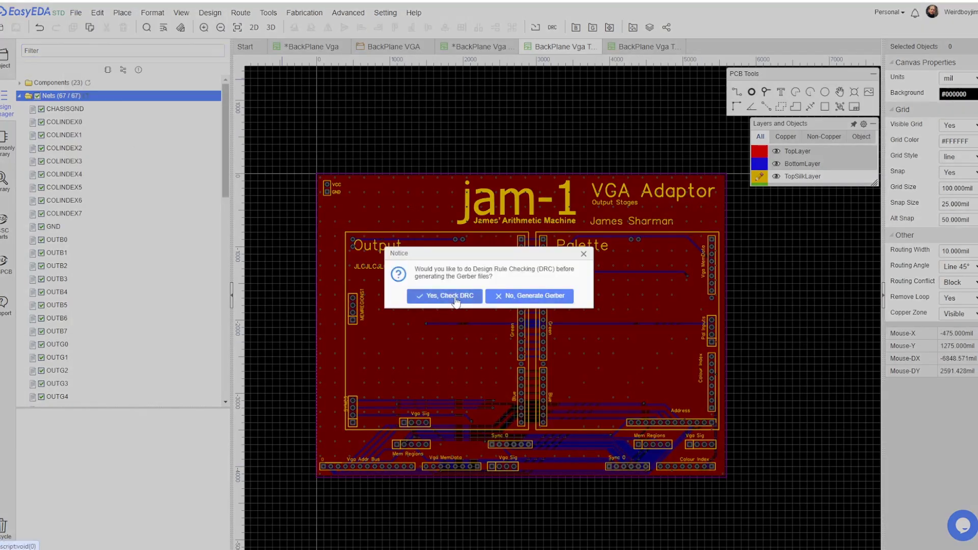
left_click(455, 299)
- Send the upper board's order data in Red to JLCPCB and look over its order options
left_click(639, 409)
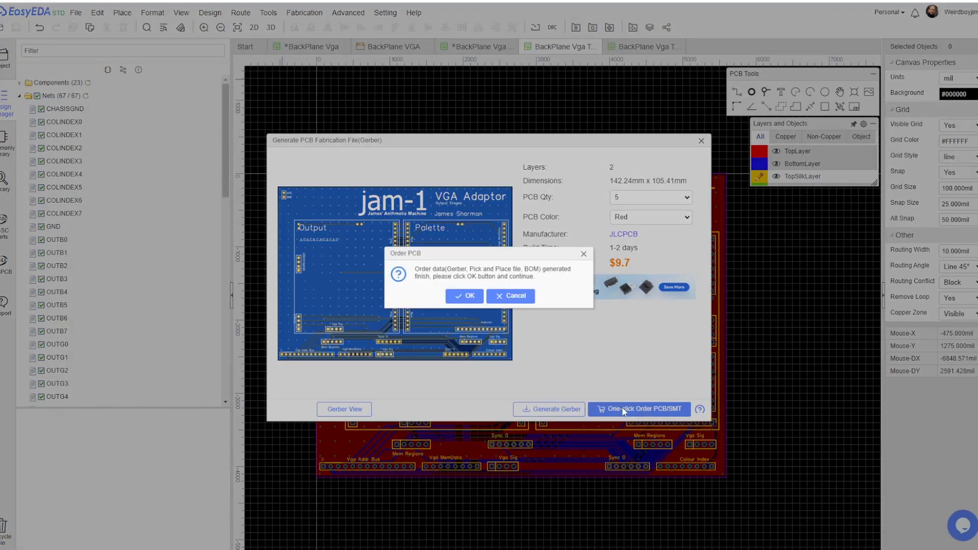
left_click(465, 359)
scroll(805, 358, "down", 3)
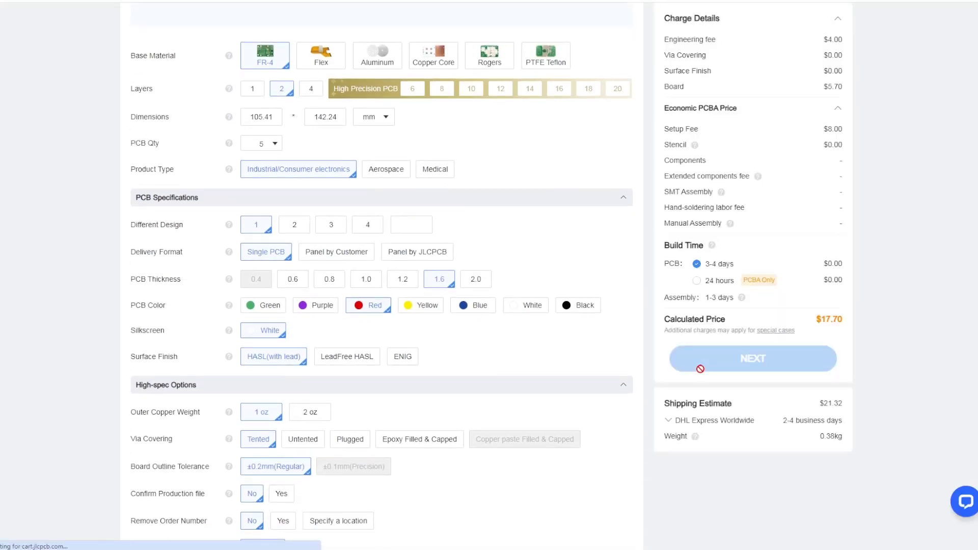
scroll(622, 310, "up", 3)
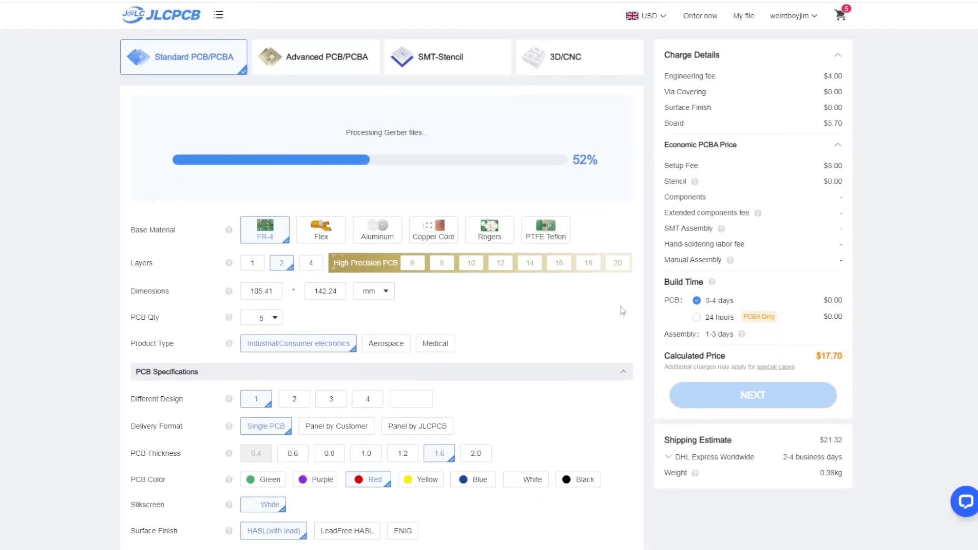